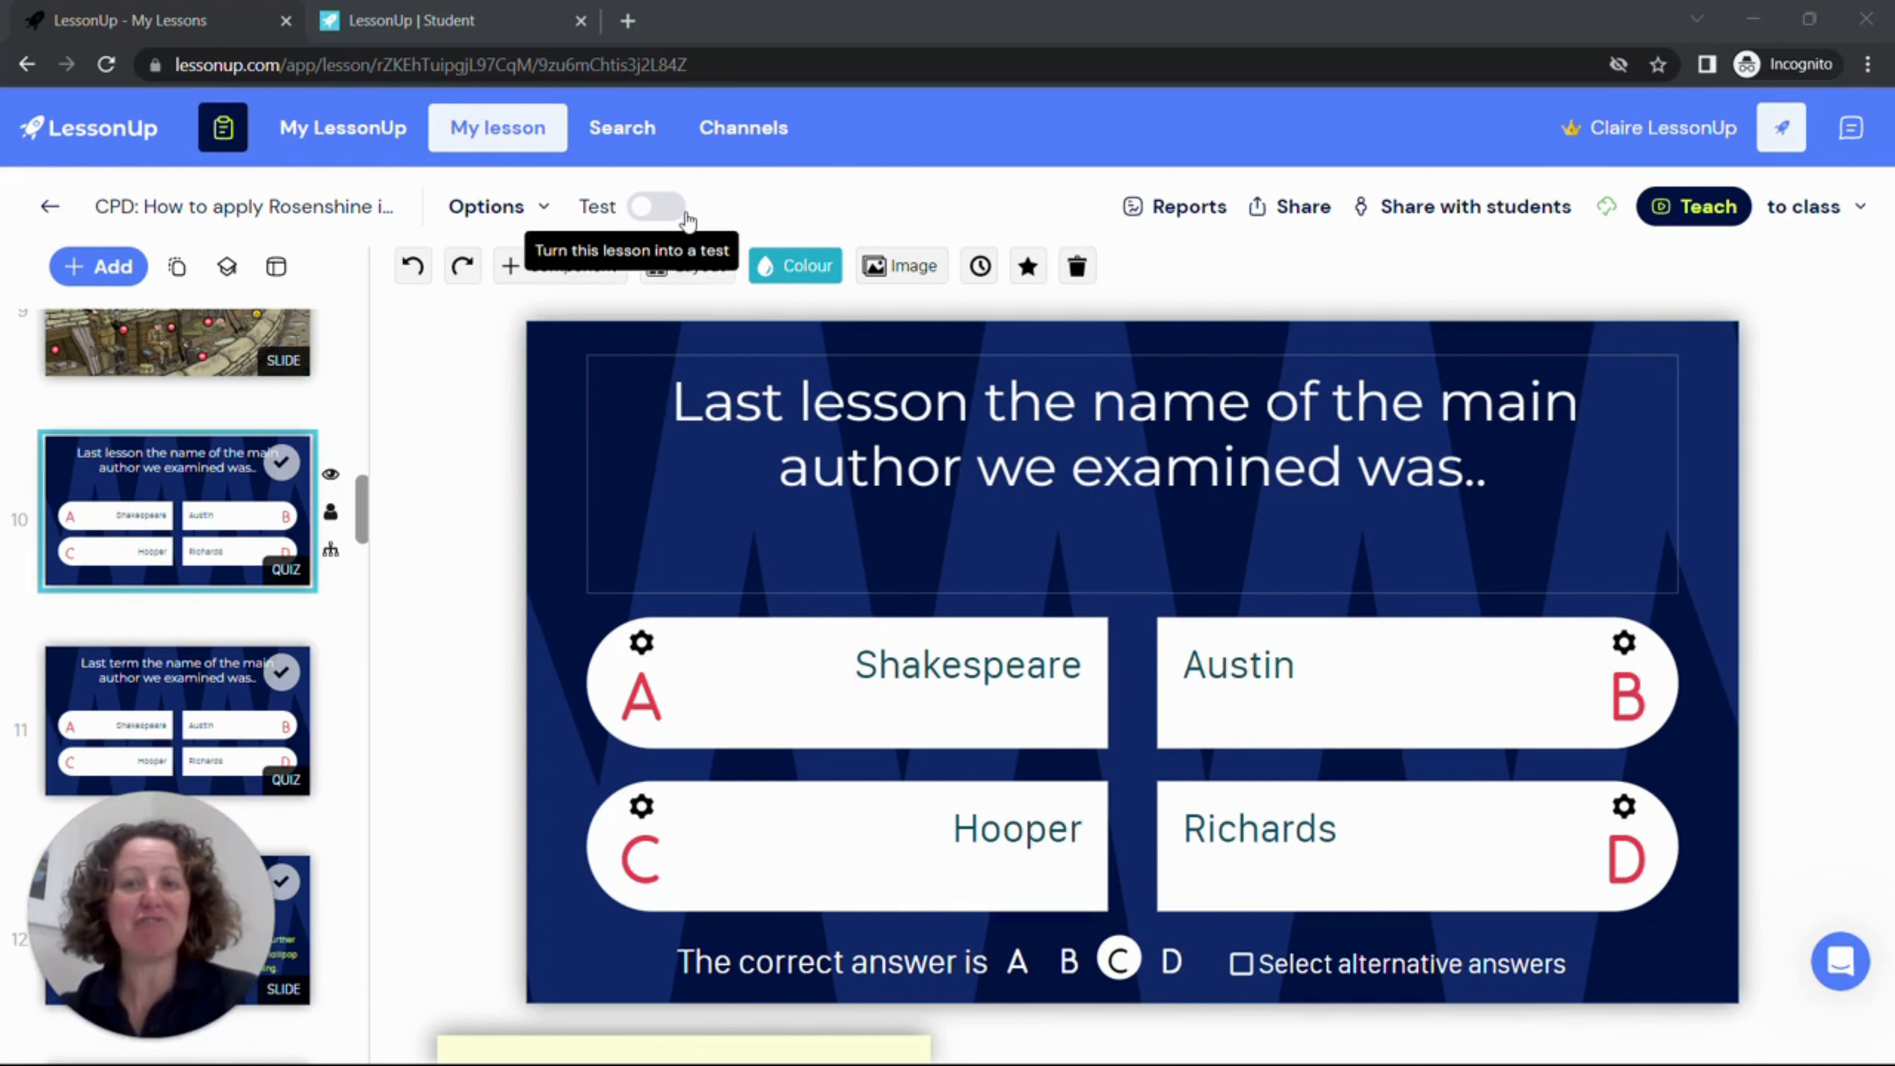
# Step: Turn the lesson into a test and assign 3 points to the "Have a biscuit, Potter" quiz question
pyautogui.click(656, 206)
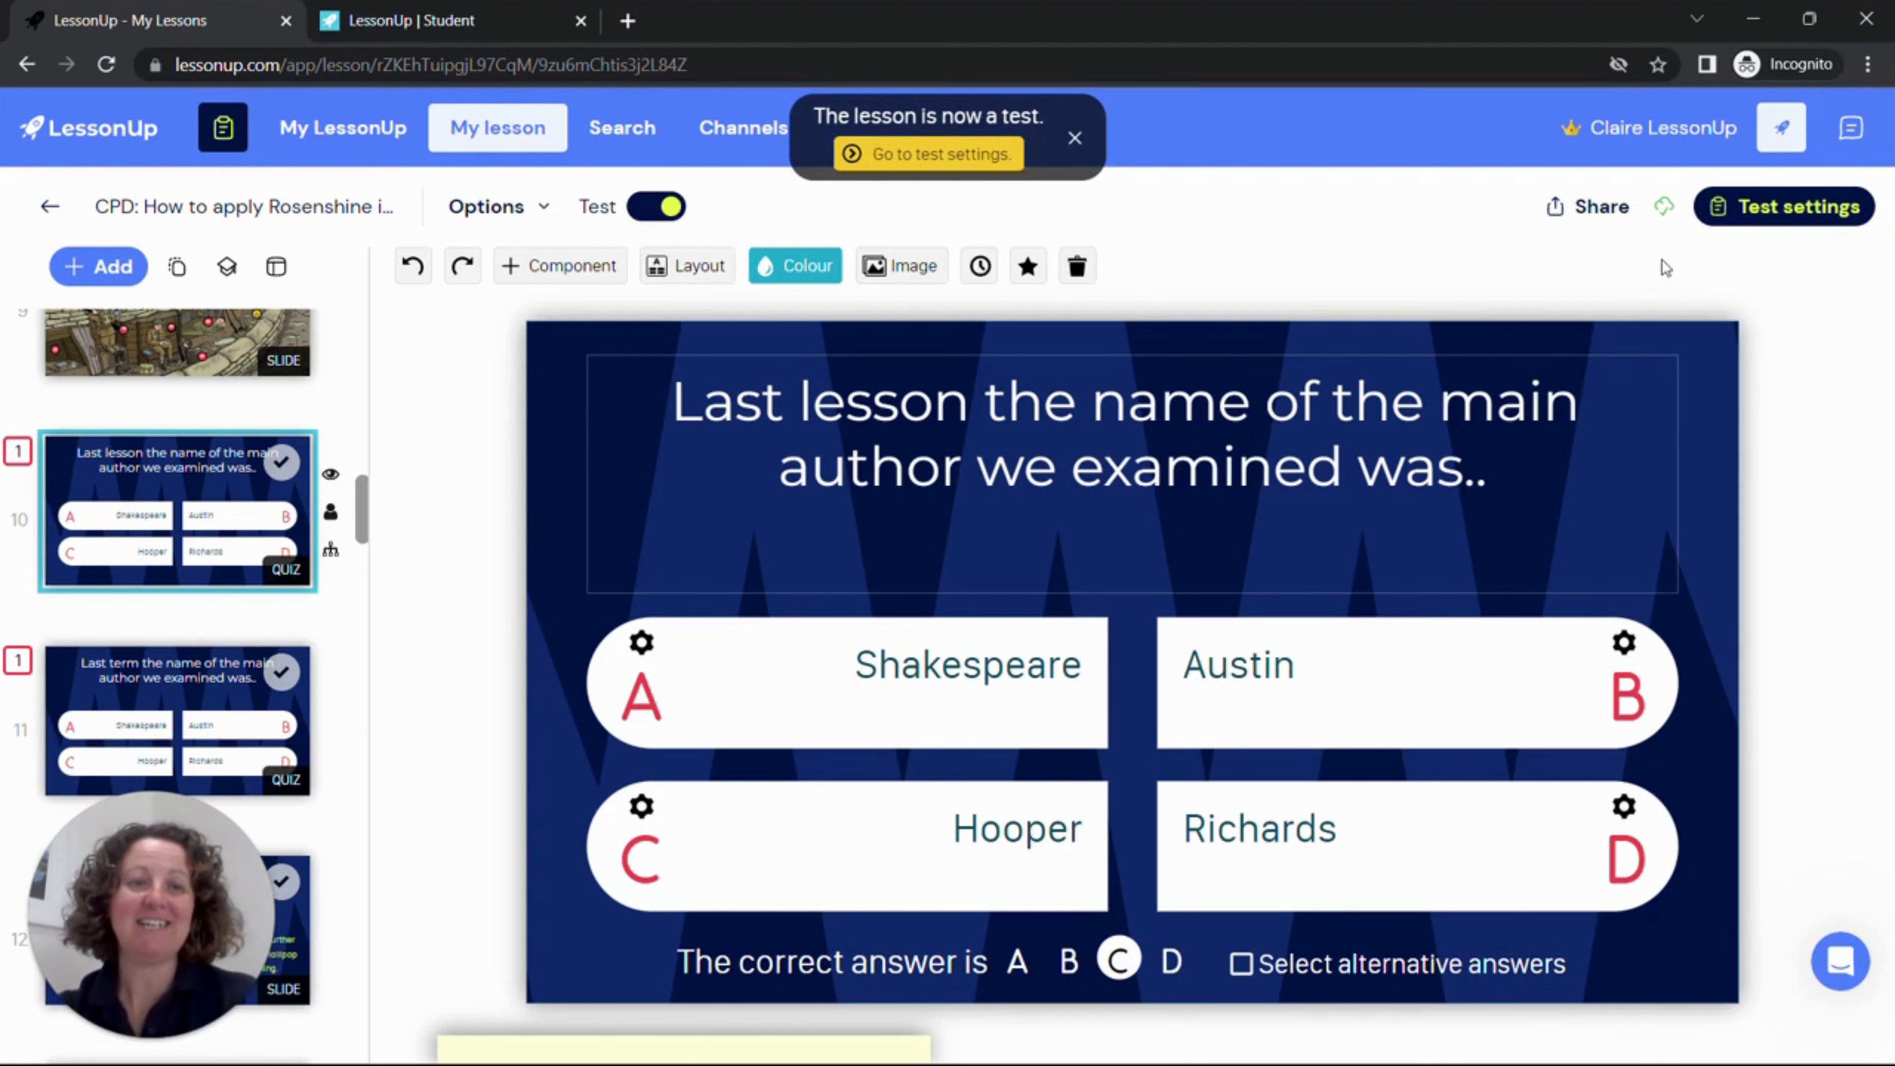
pyautogui.click(1754, 209)
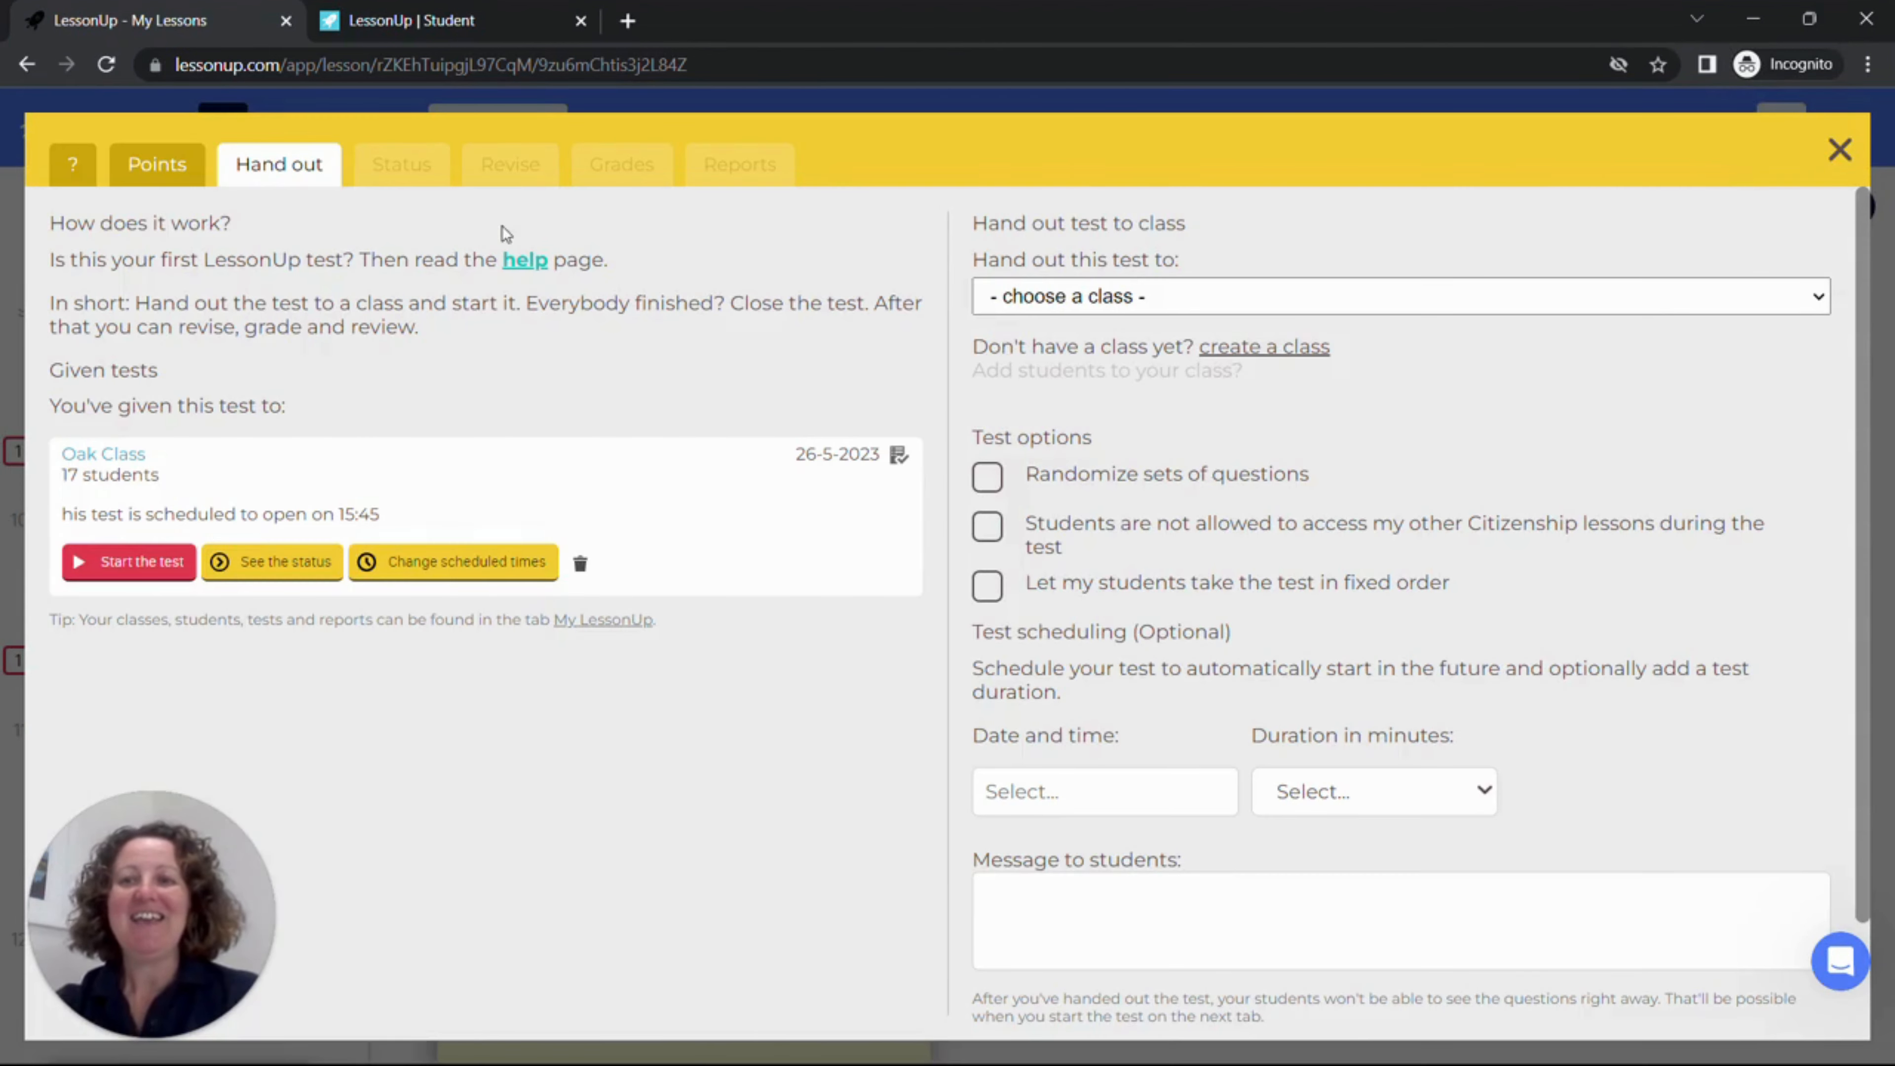
pyautogui.click(154, 166)
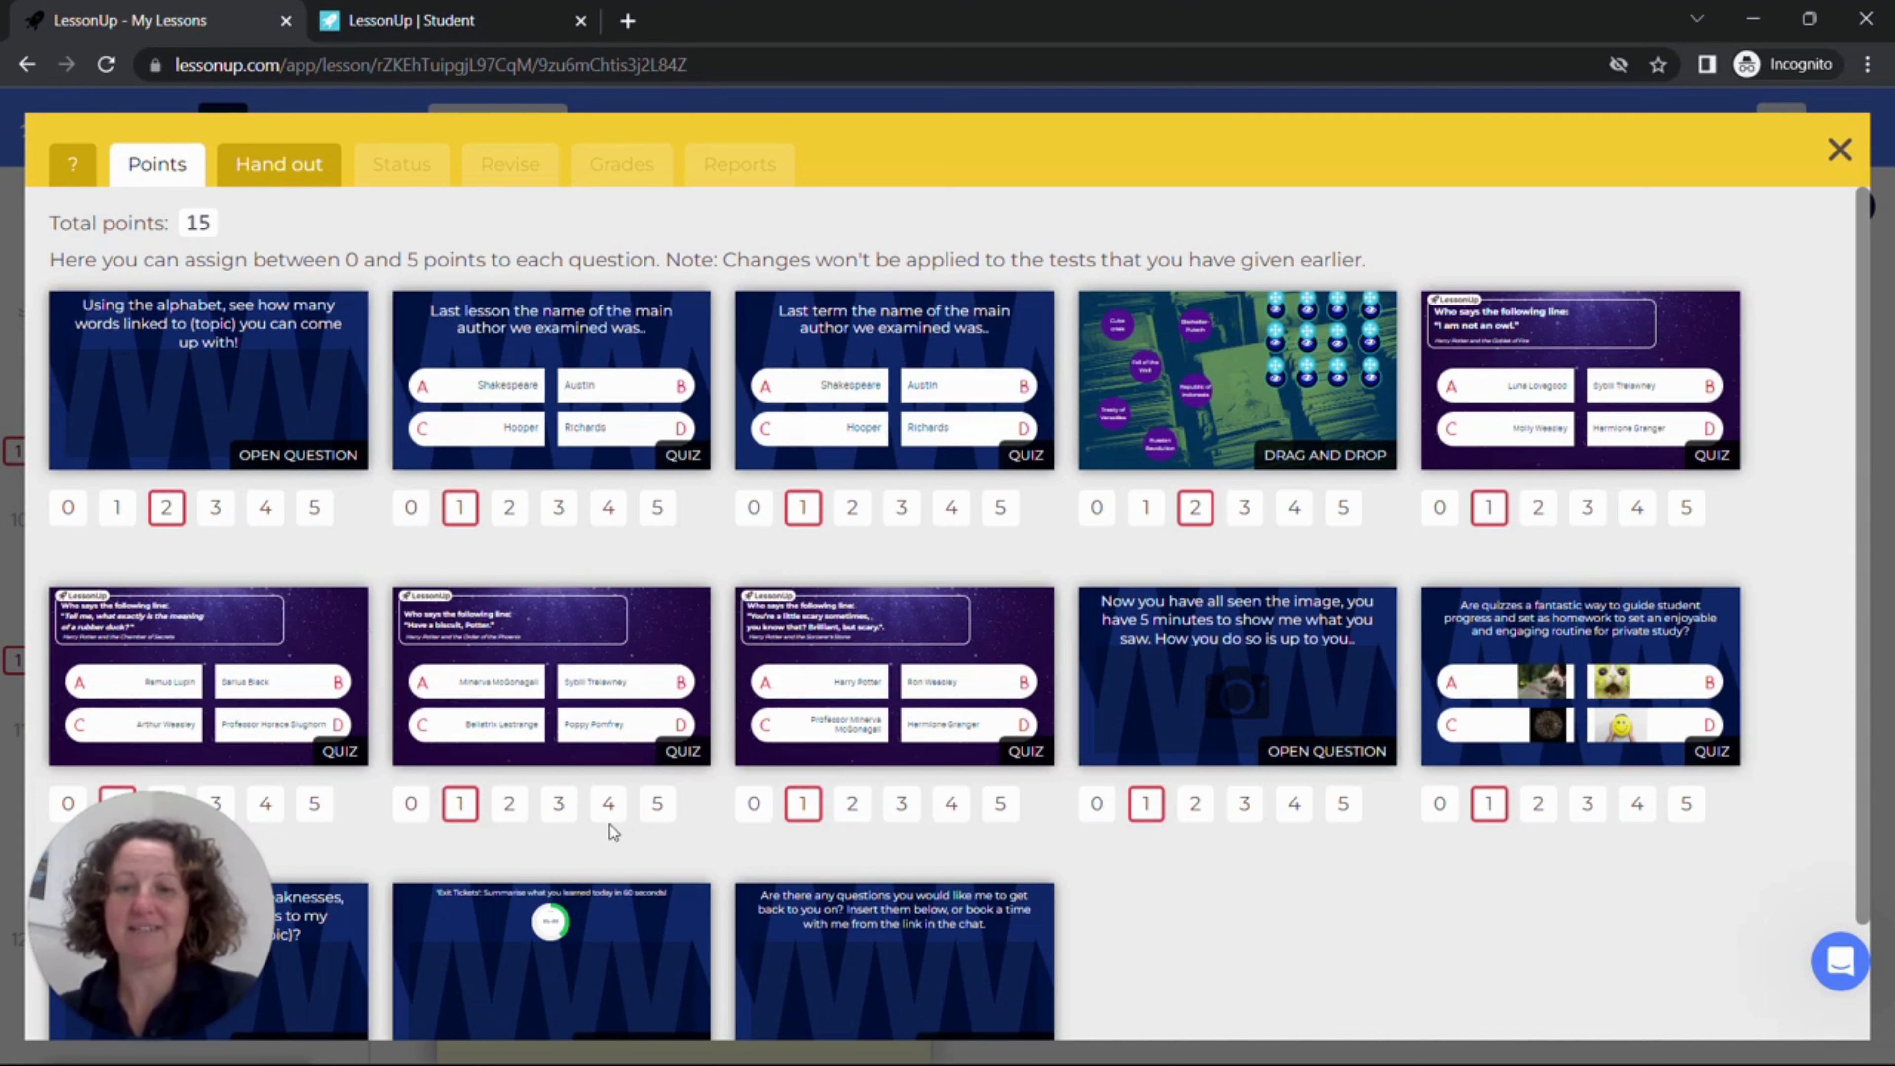
pyautogui.click(564, 808)
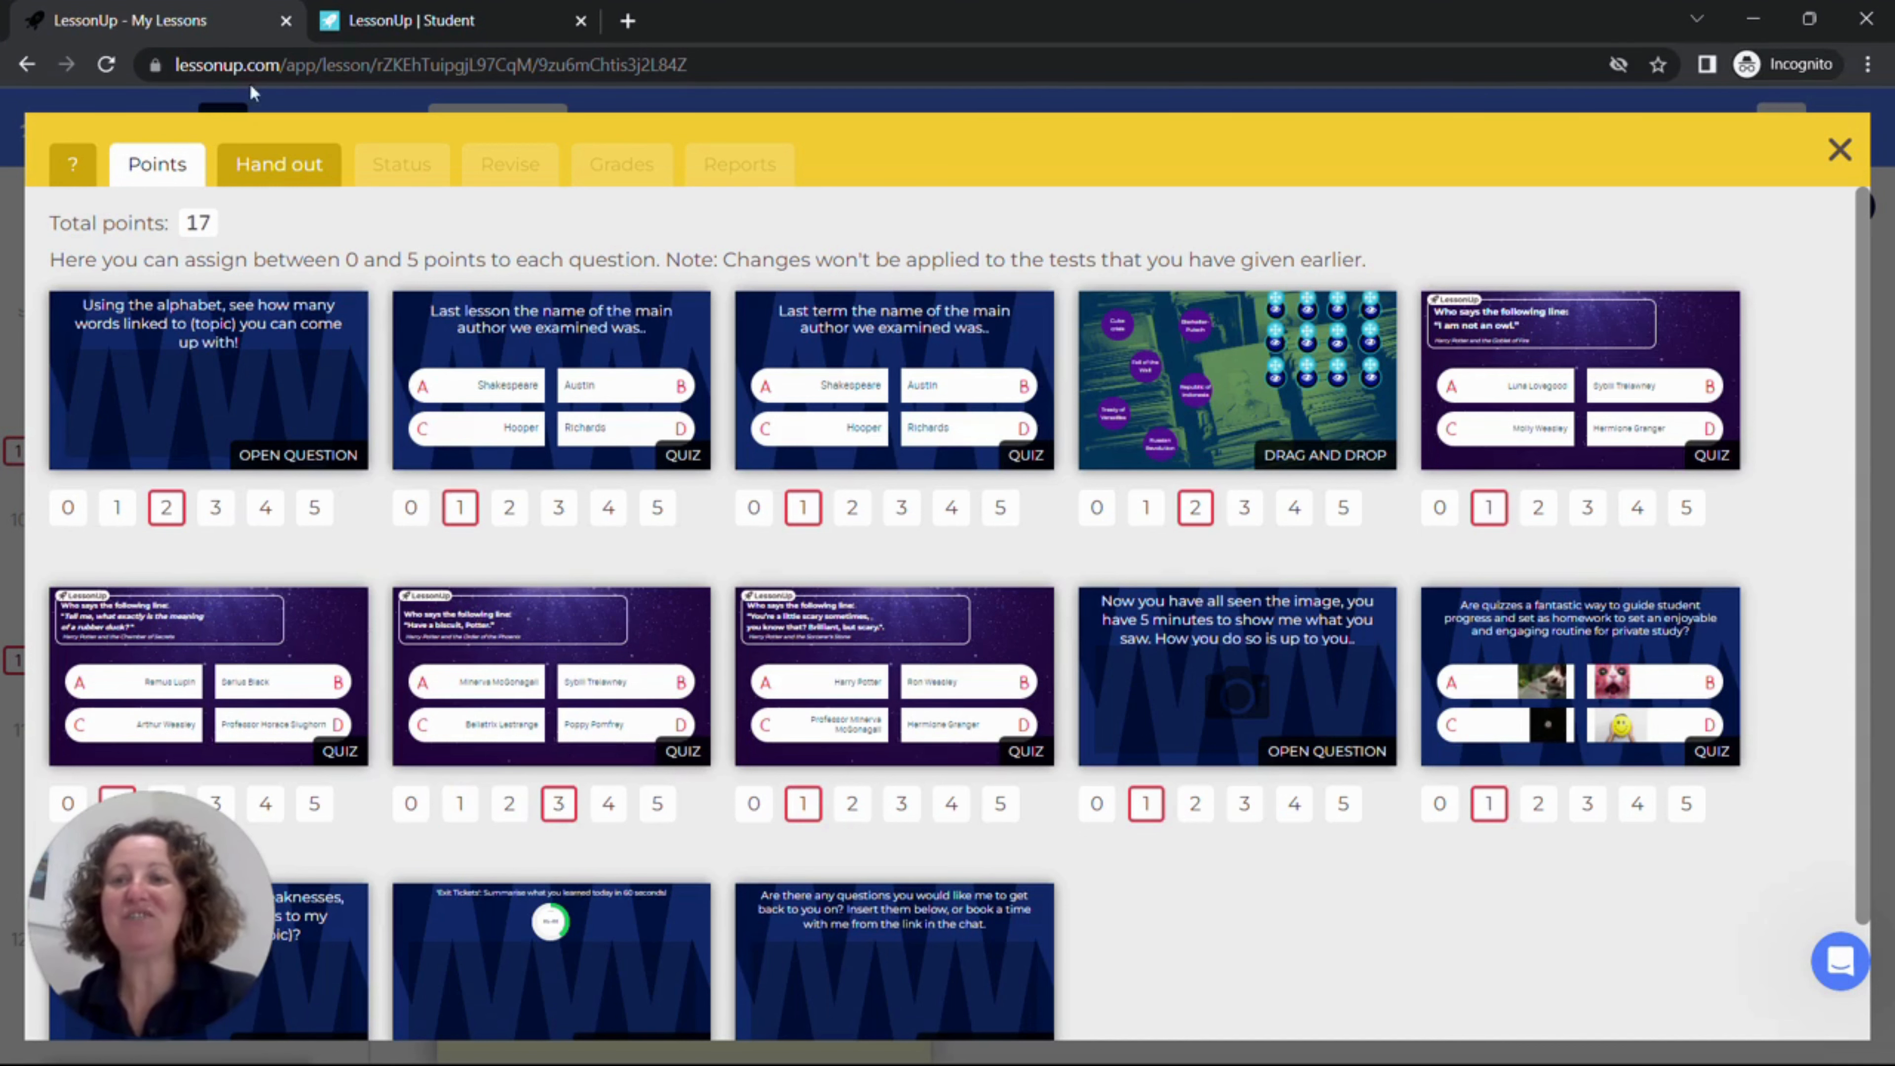
# Step: Choose Oak Class as the class receiving the test and add it to the Demo Lesson module
pyautogui.click(280, 168)
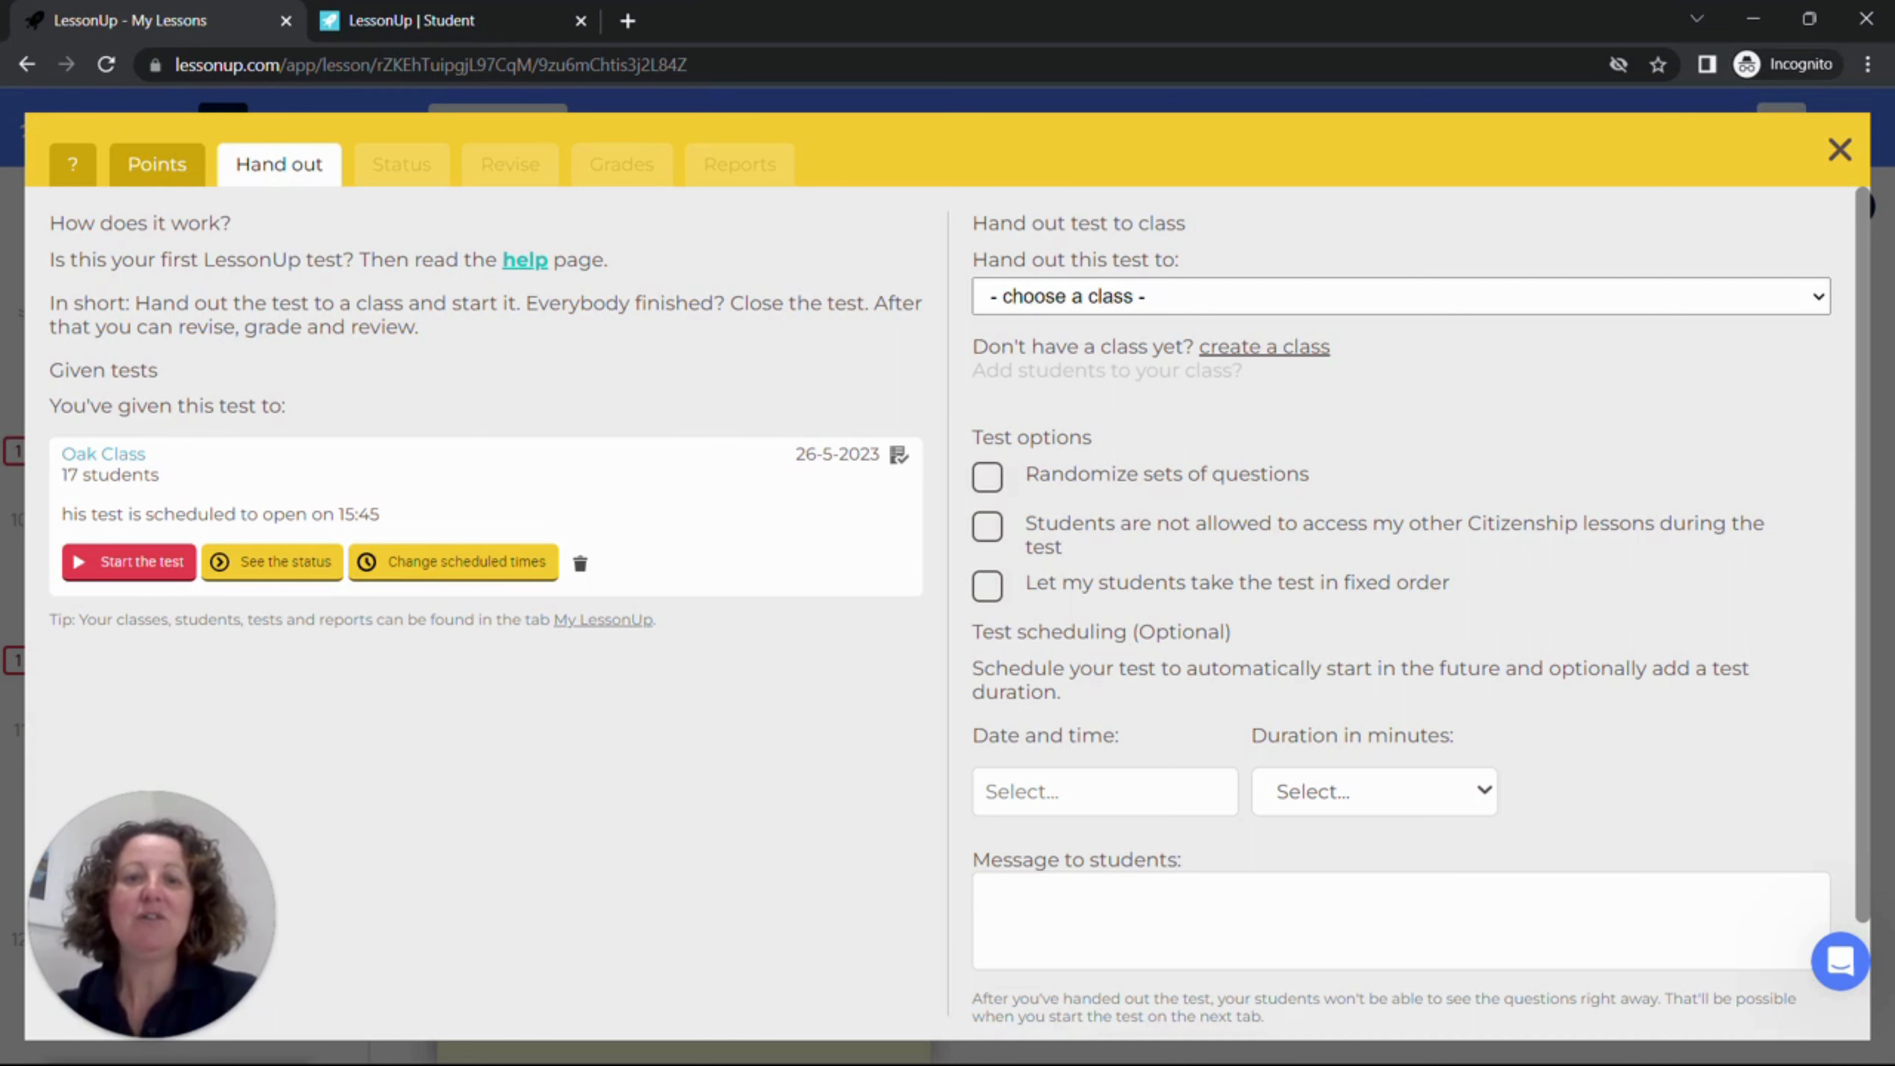
pyautogui.click(1089, 297)
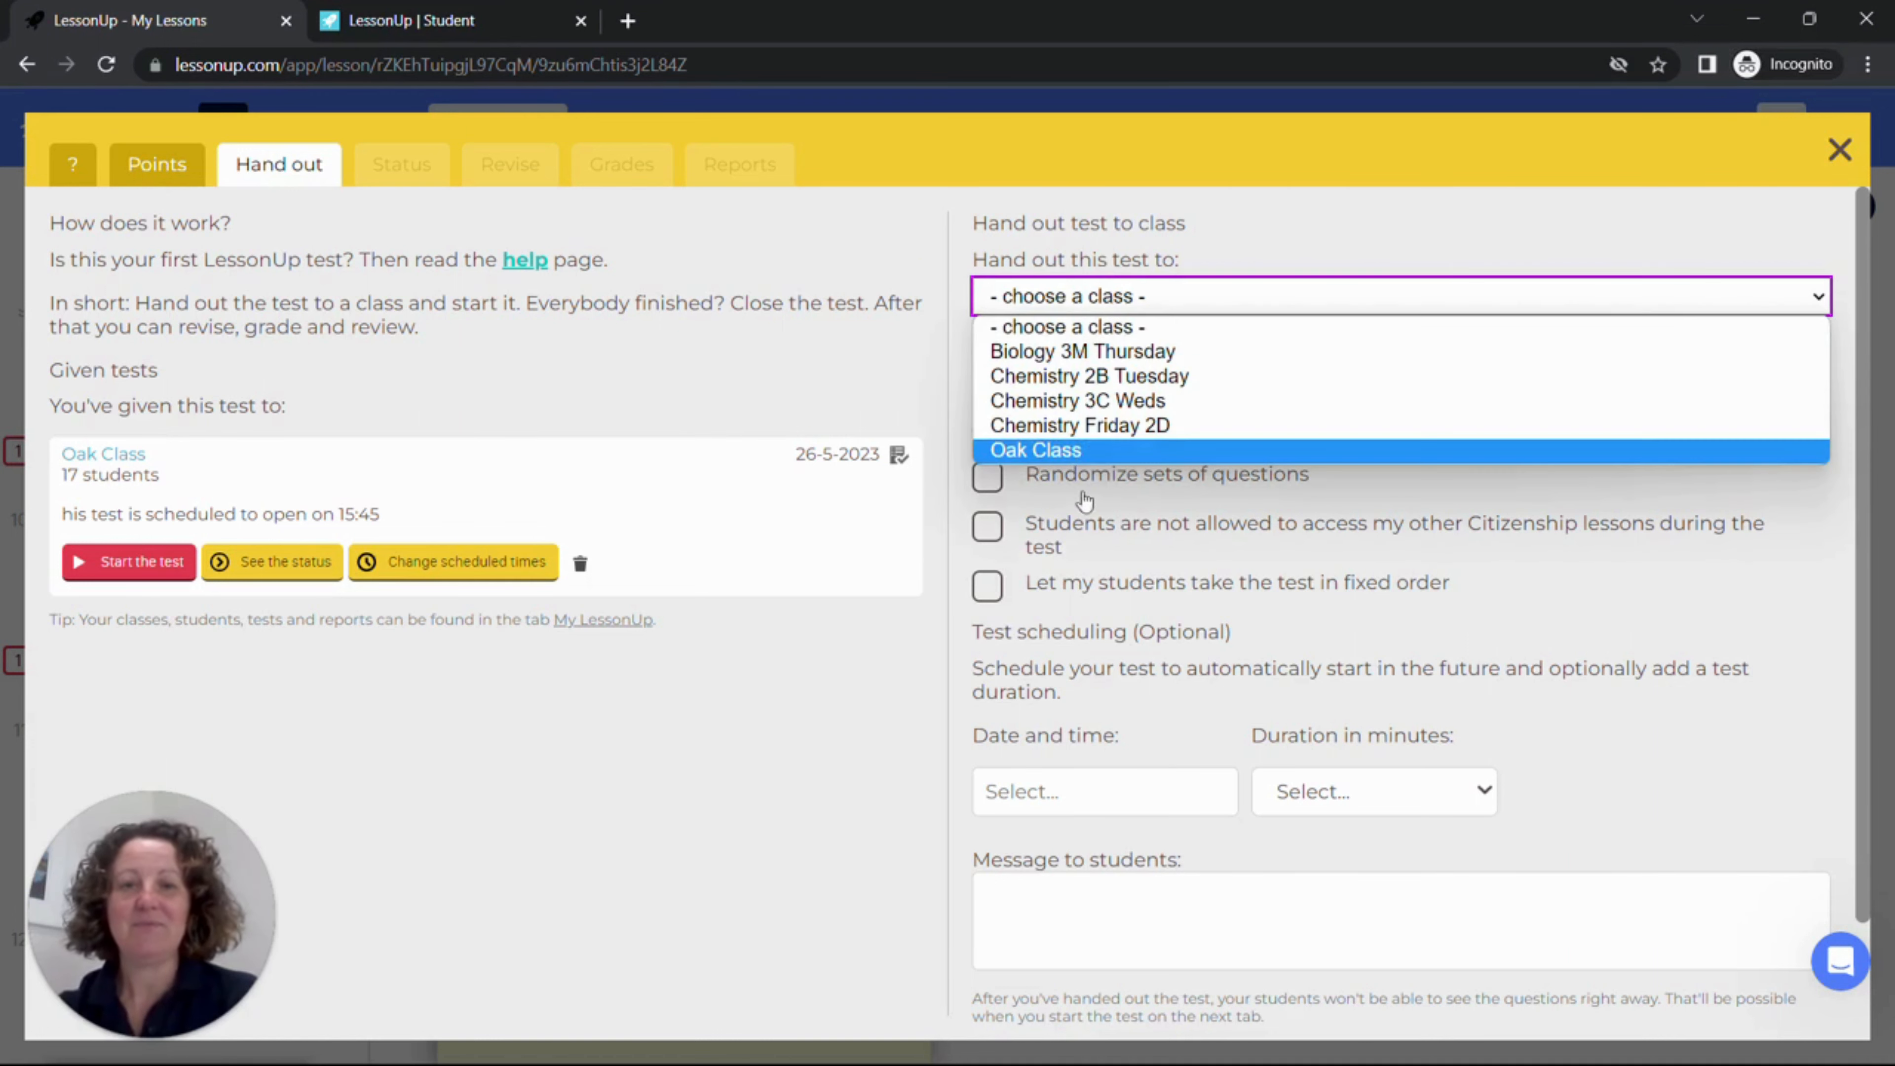
pyautogui.click(1072, 451)
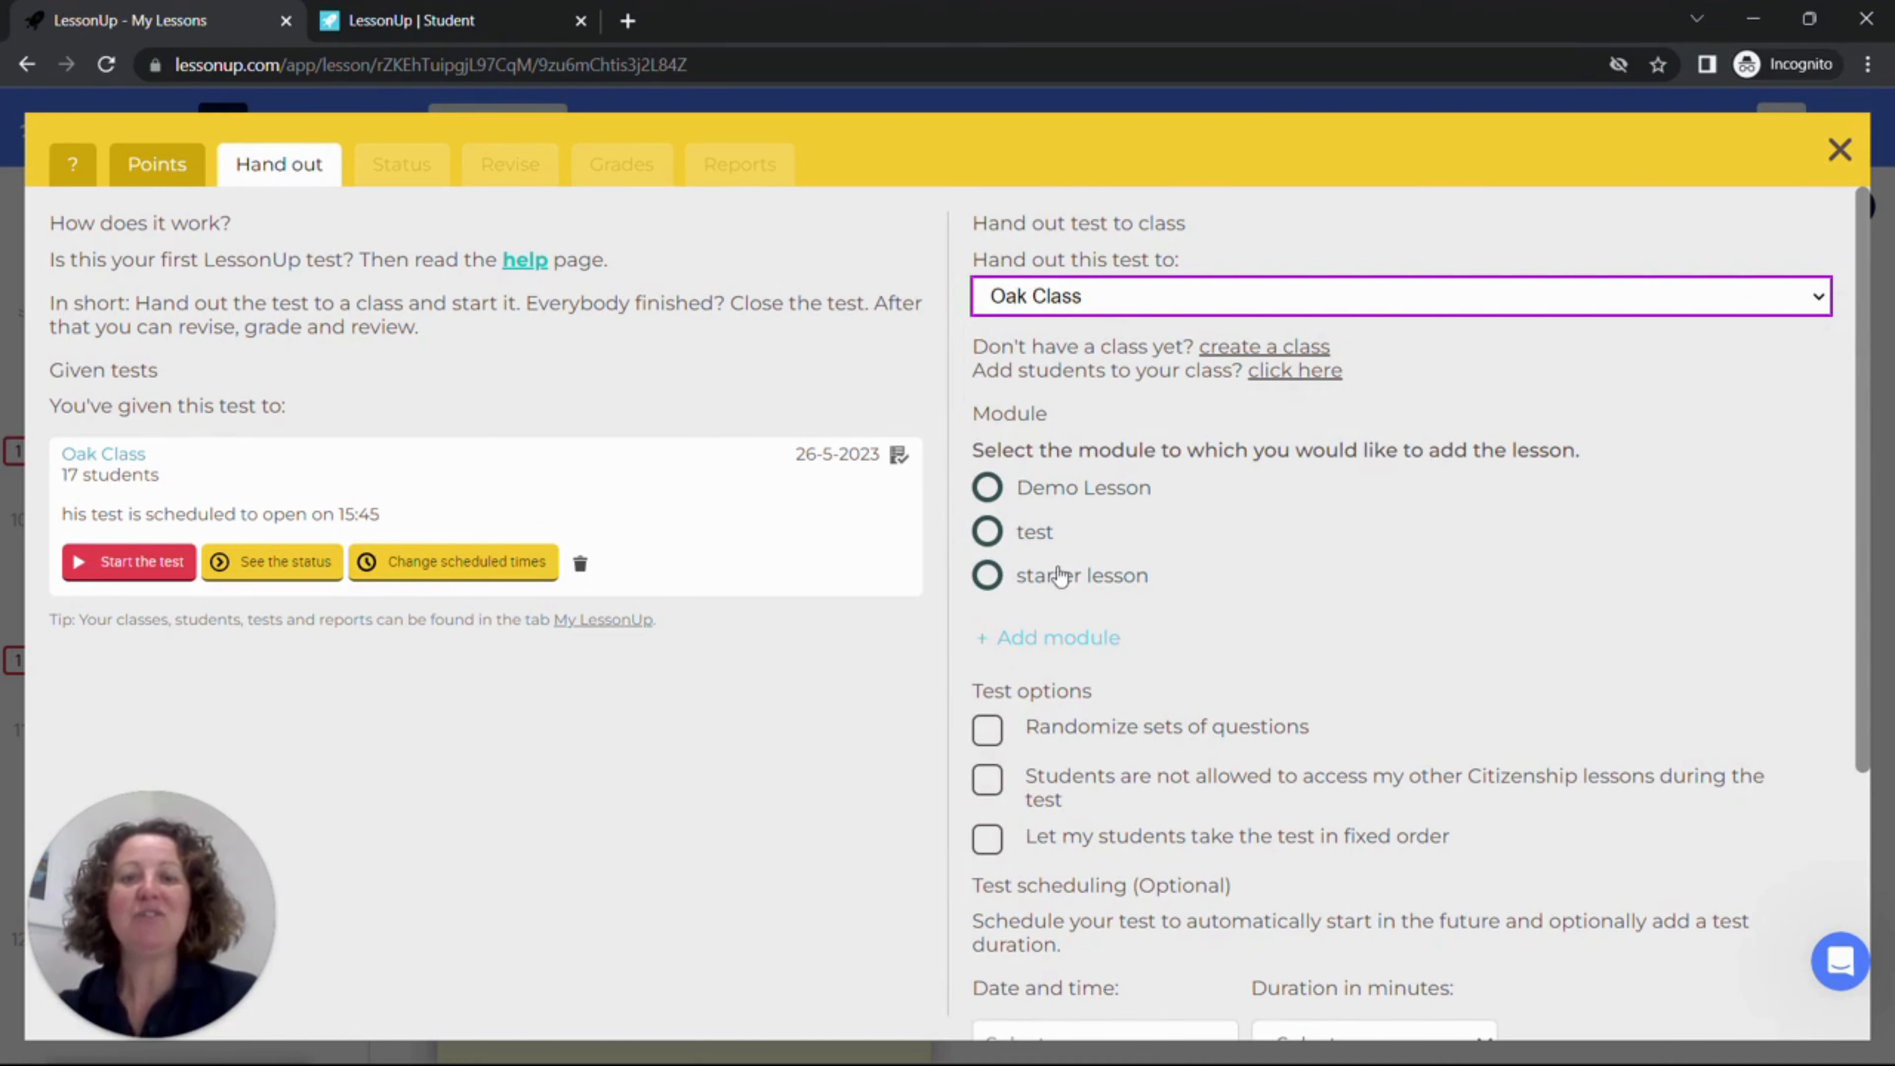
pyautogui.click(986, 492)
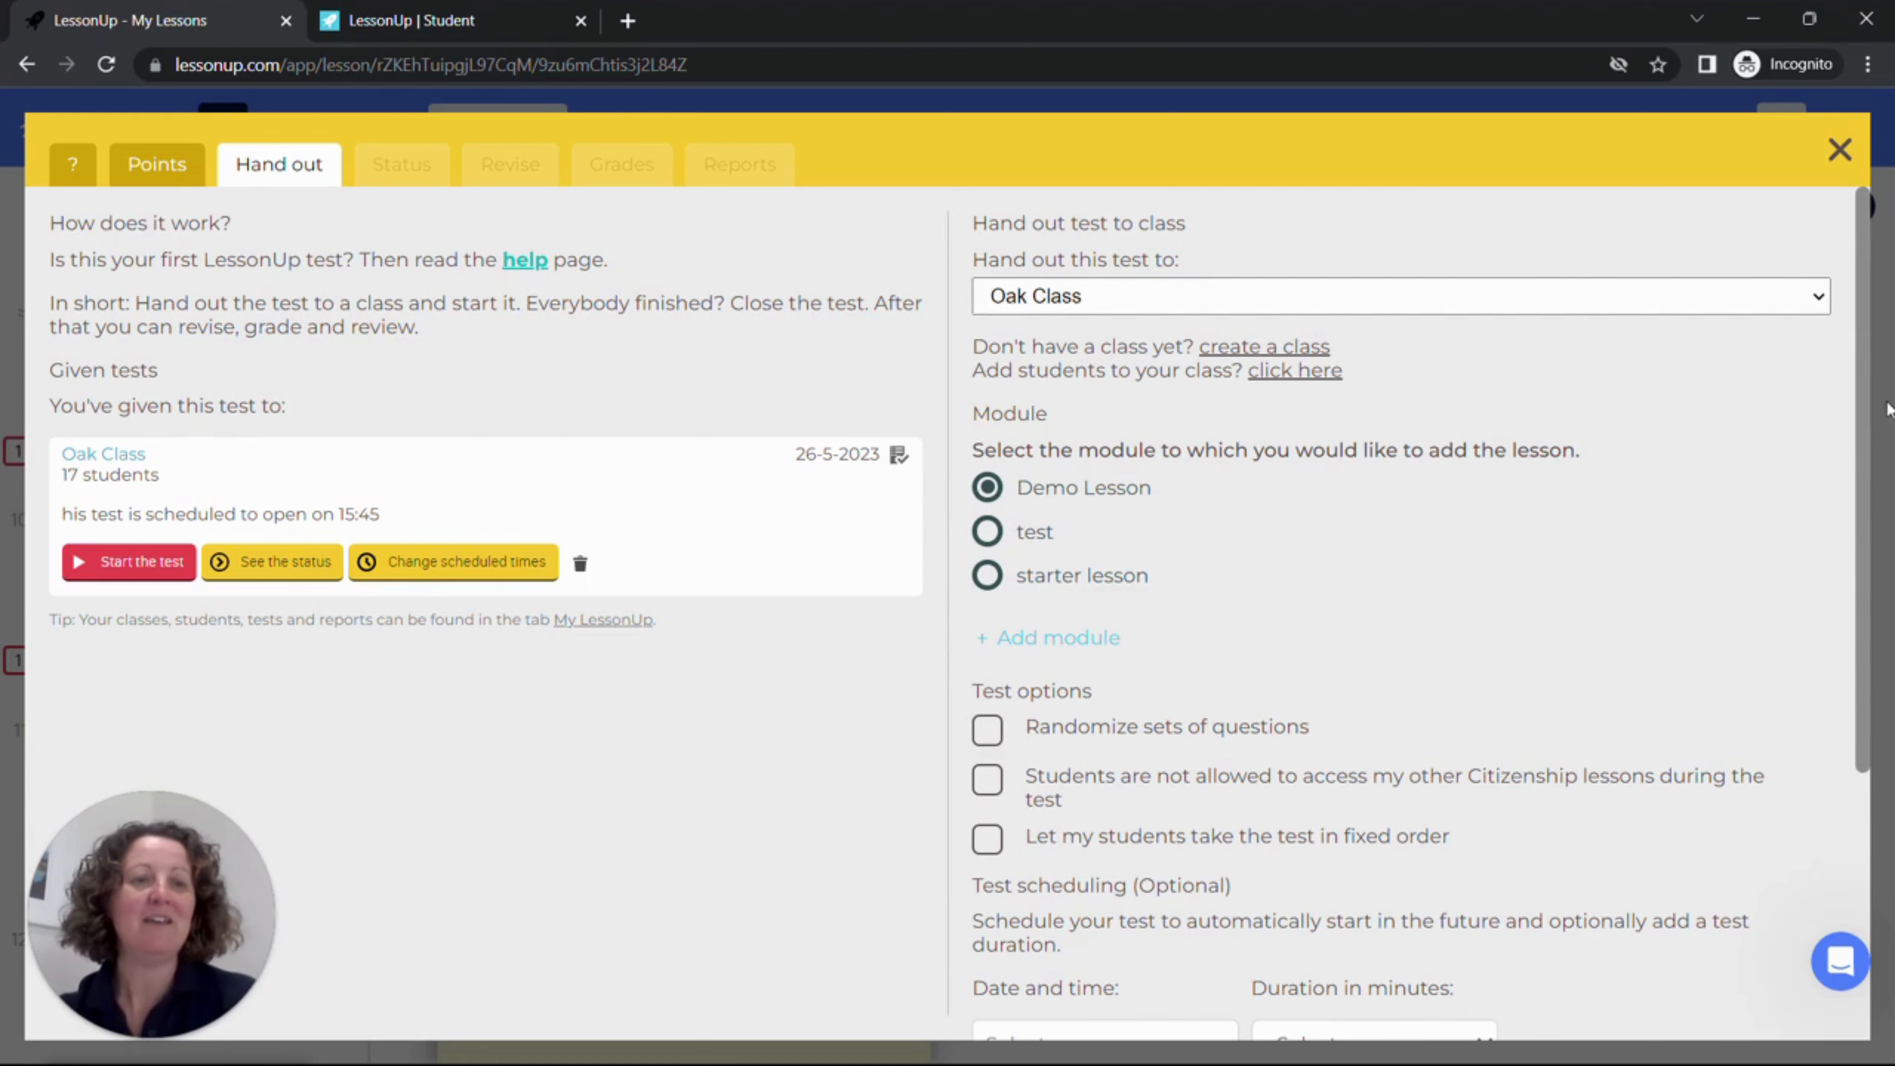
# Step: Schedule the test to start on 26 May 2023 at 15:50 with a duration of 15 minutes
pyautogui.moveTo(1866, 402); pyautogui.dragTo(1853, 573)
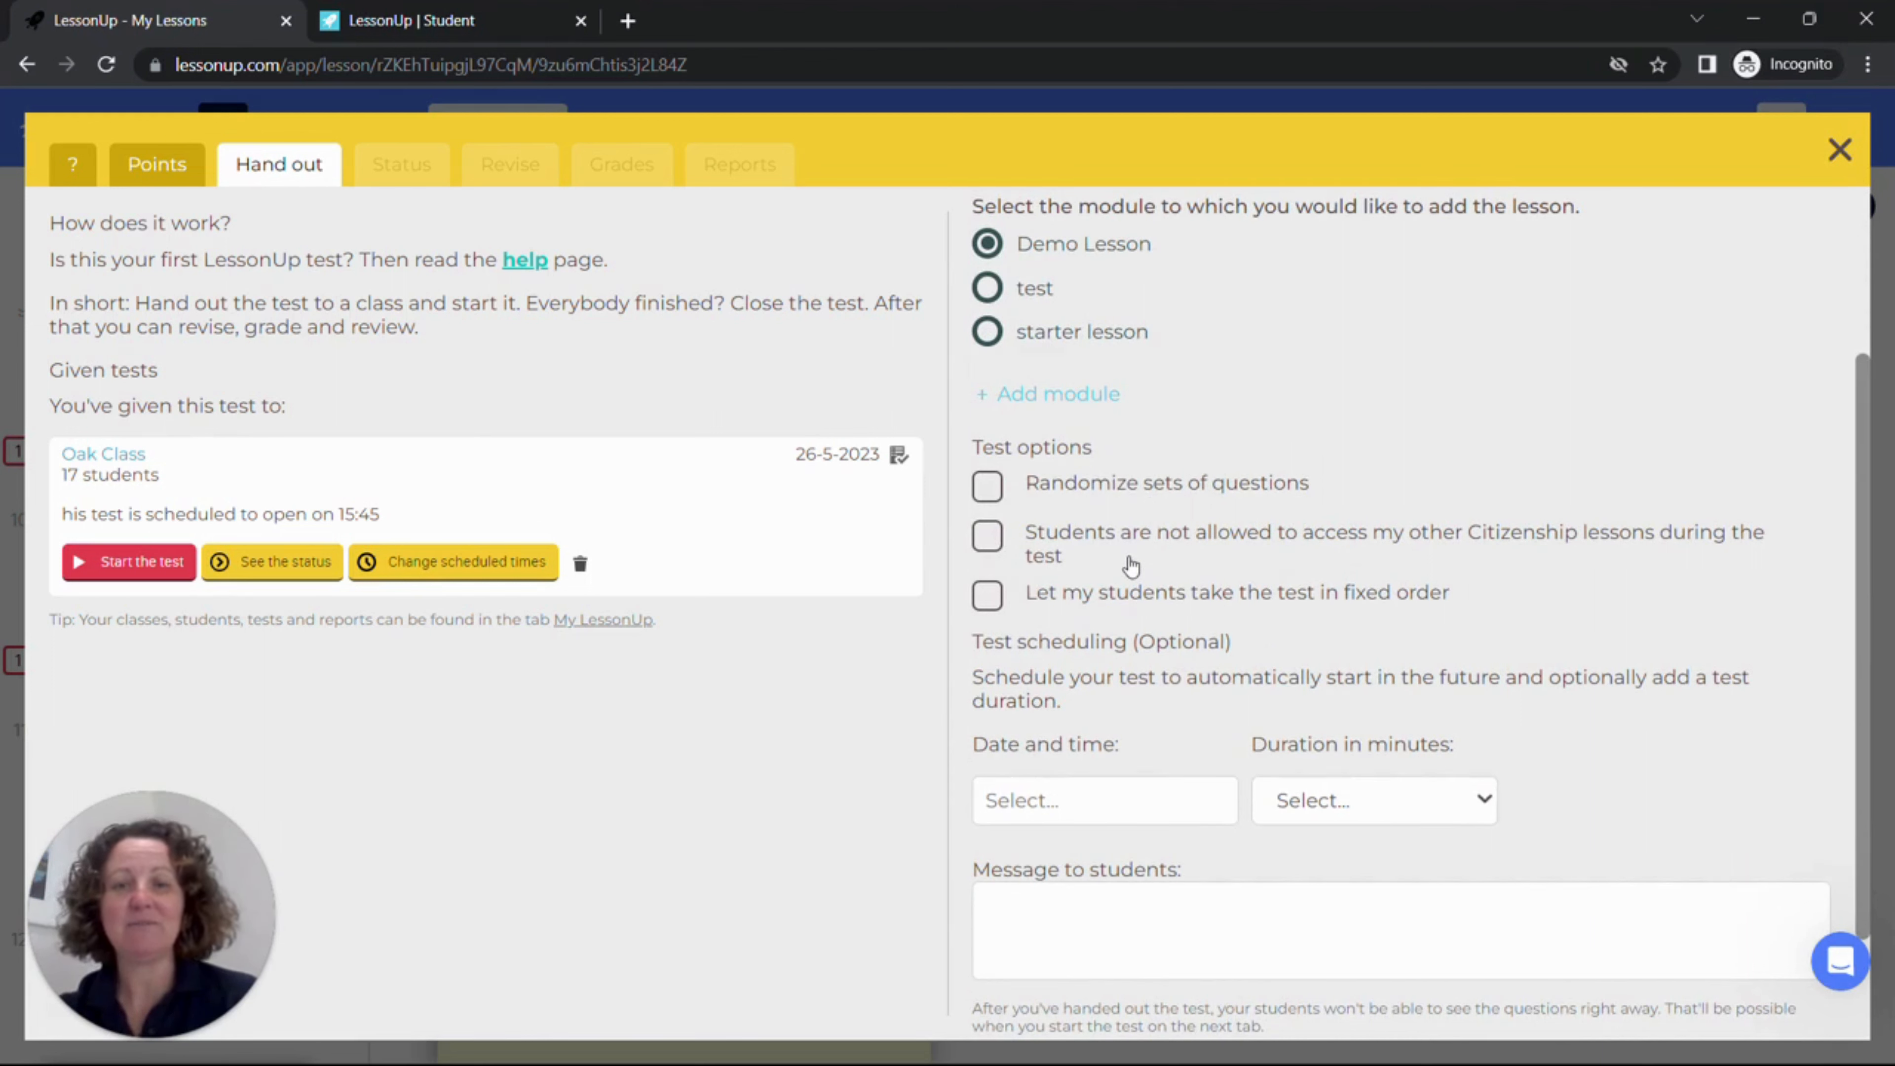
pyautogui.moveTo(1144, 624)
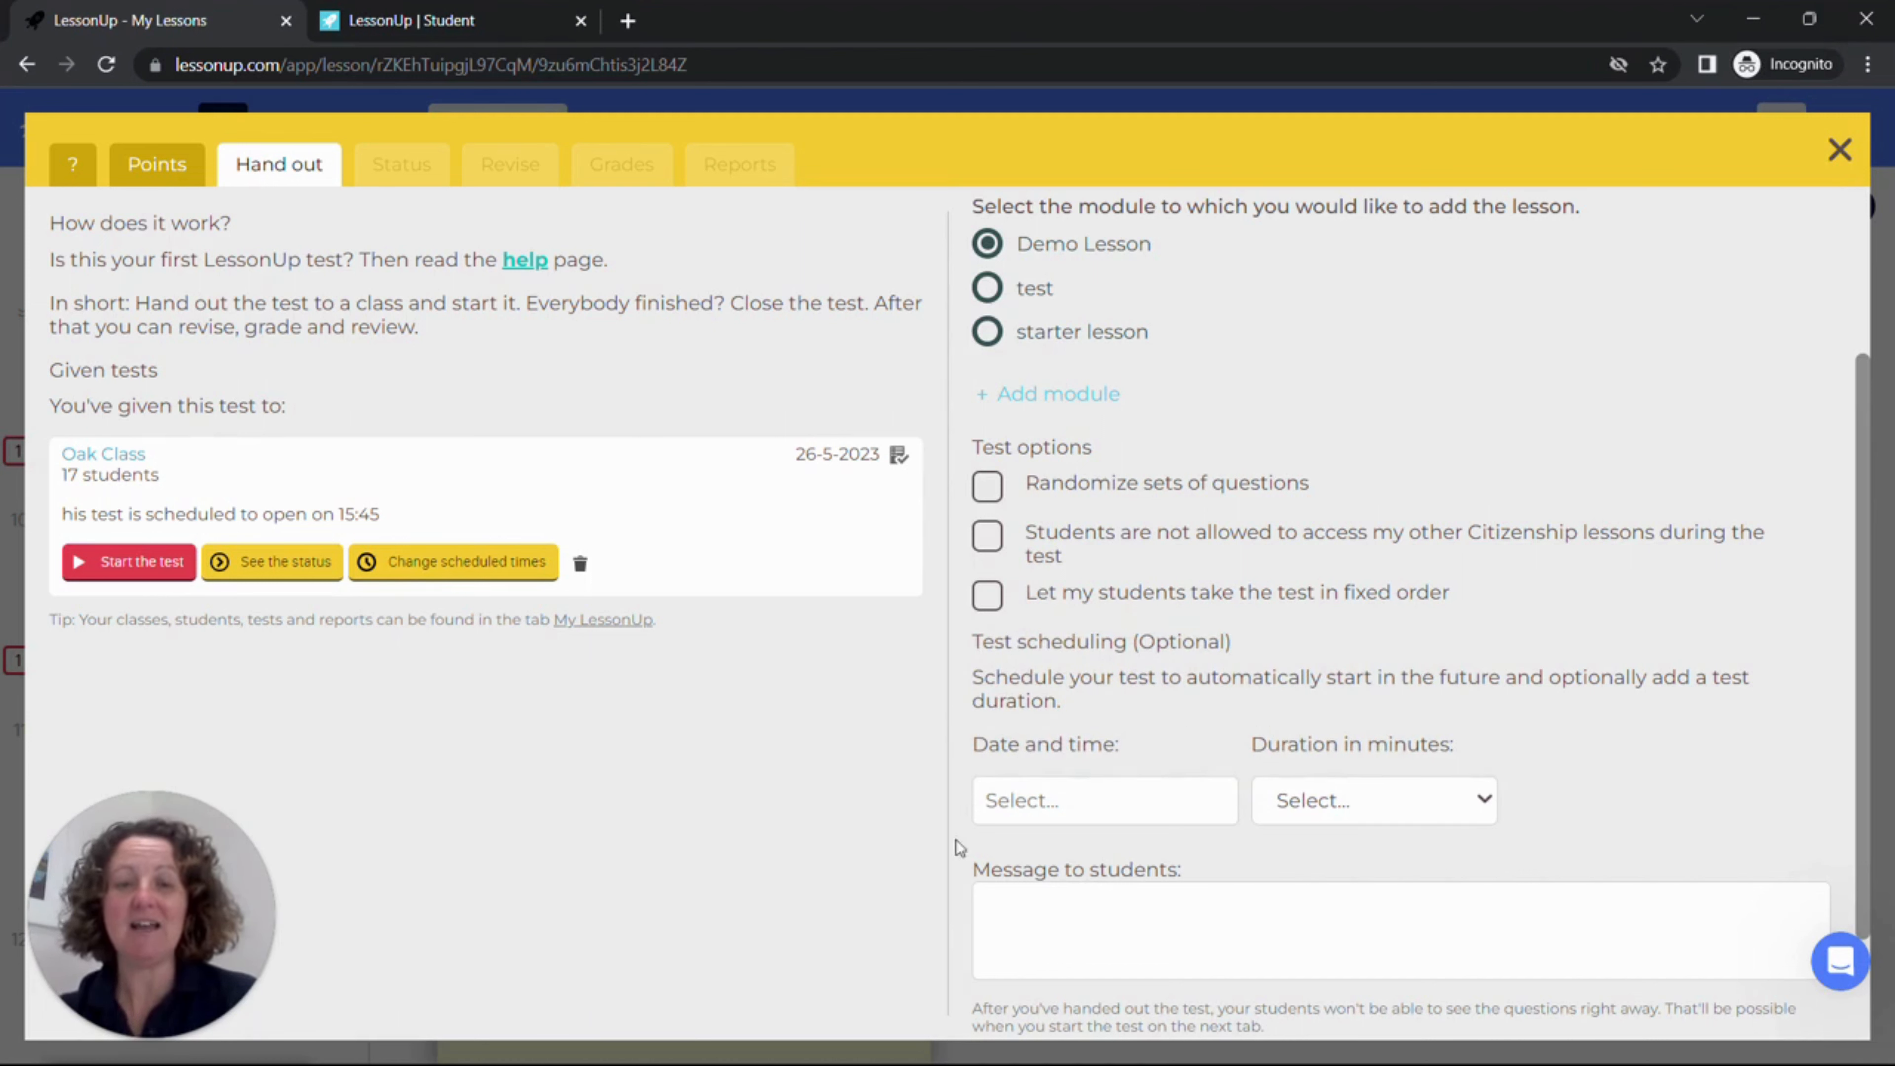
pyautogui.click(1075, 801)
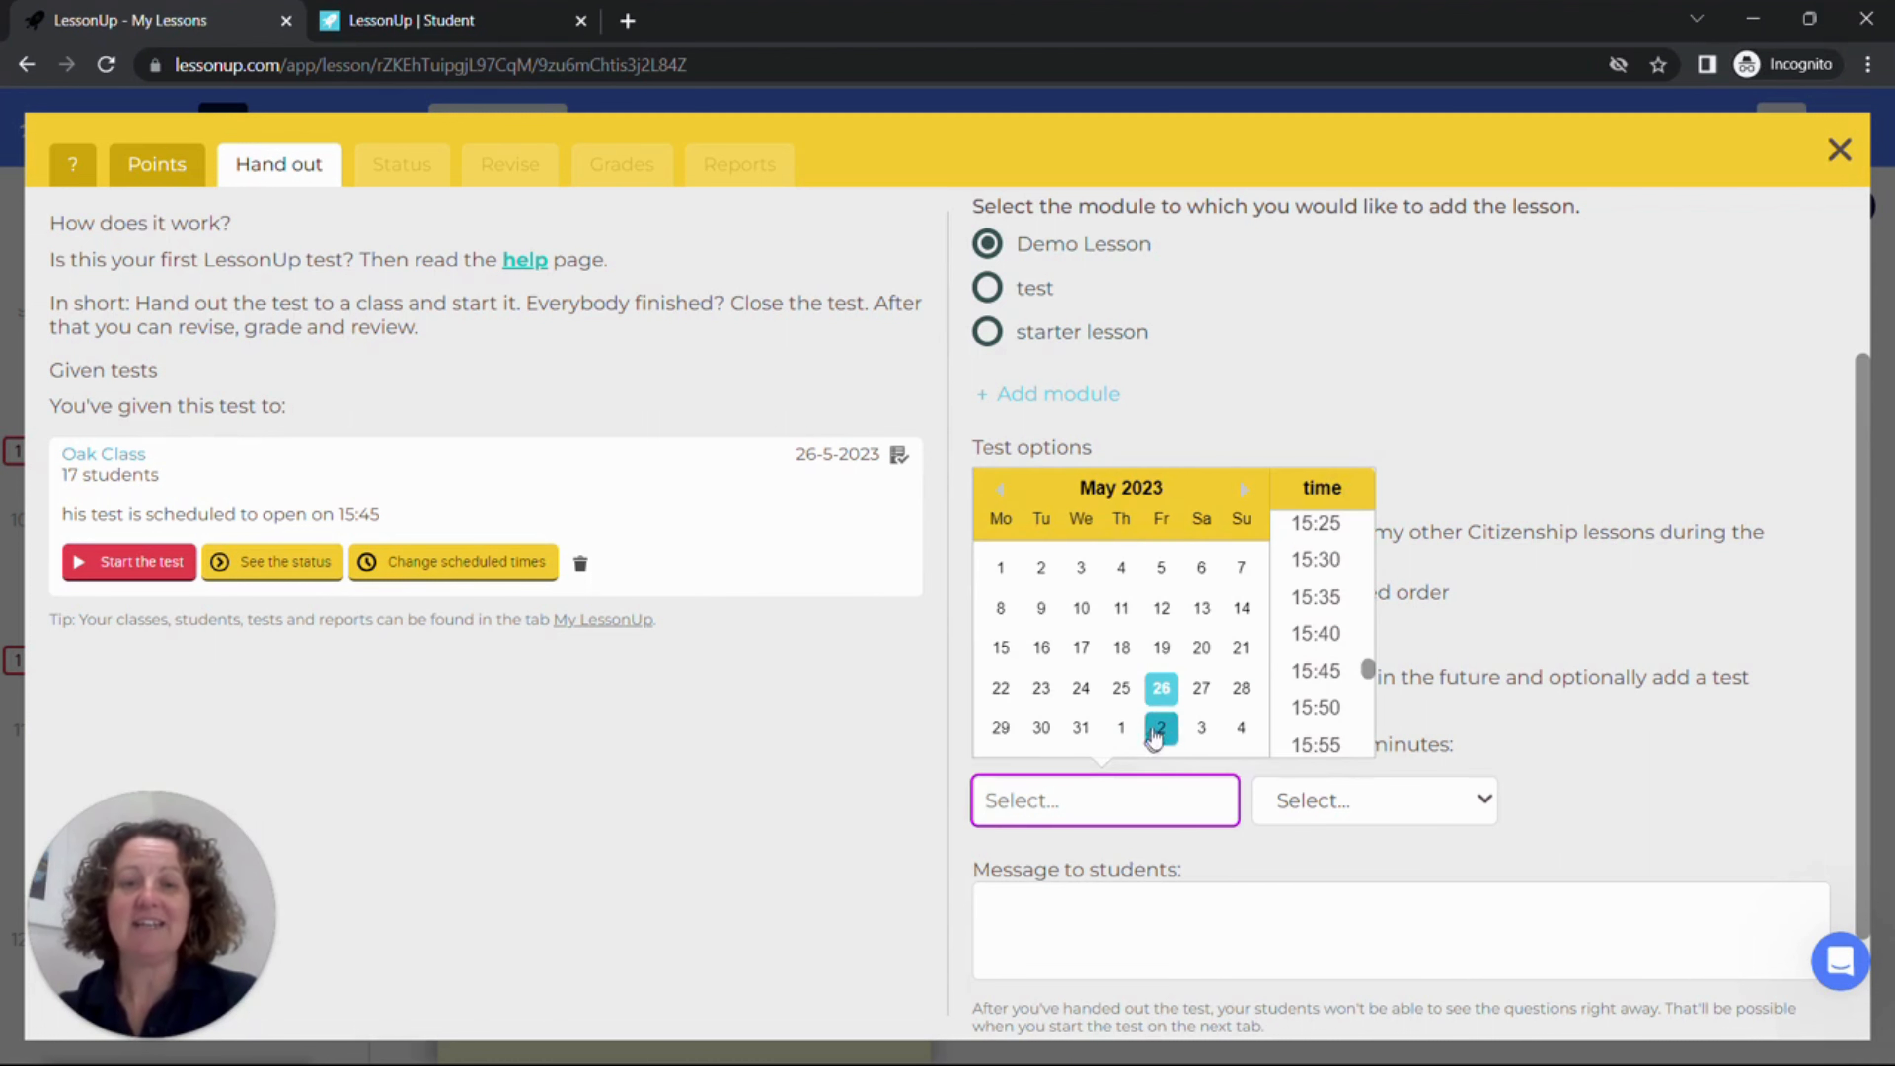
pyautogui.click(1162, 688)
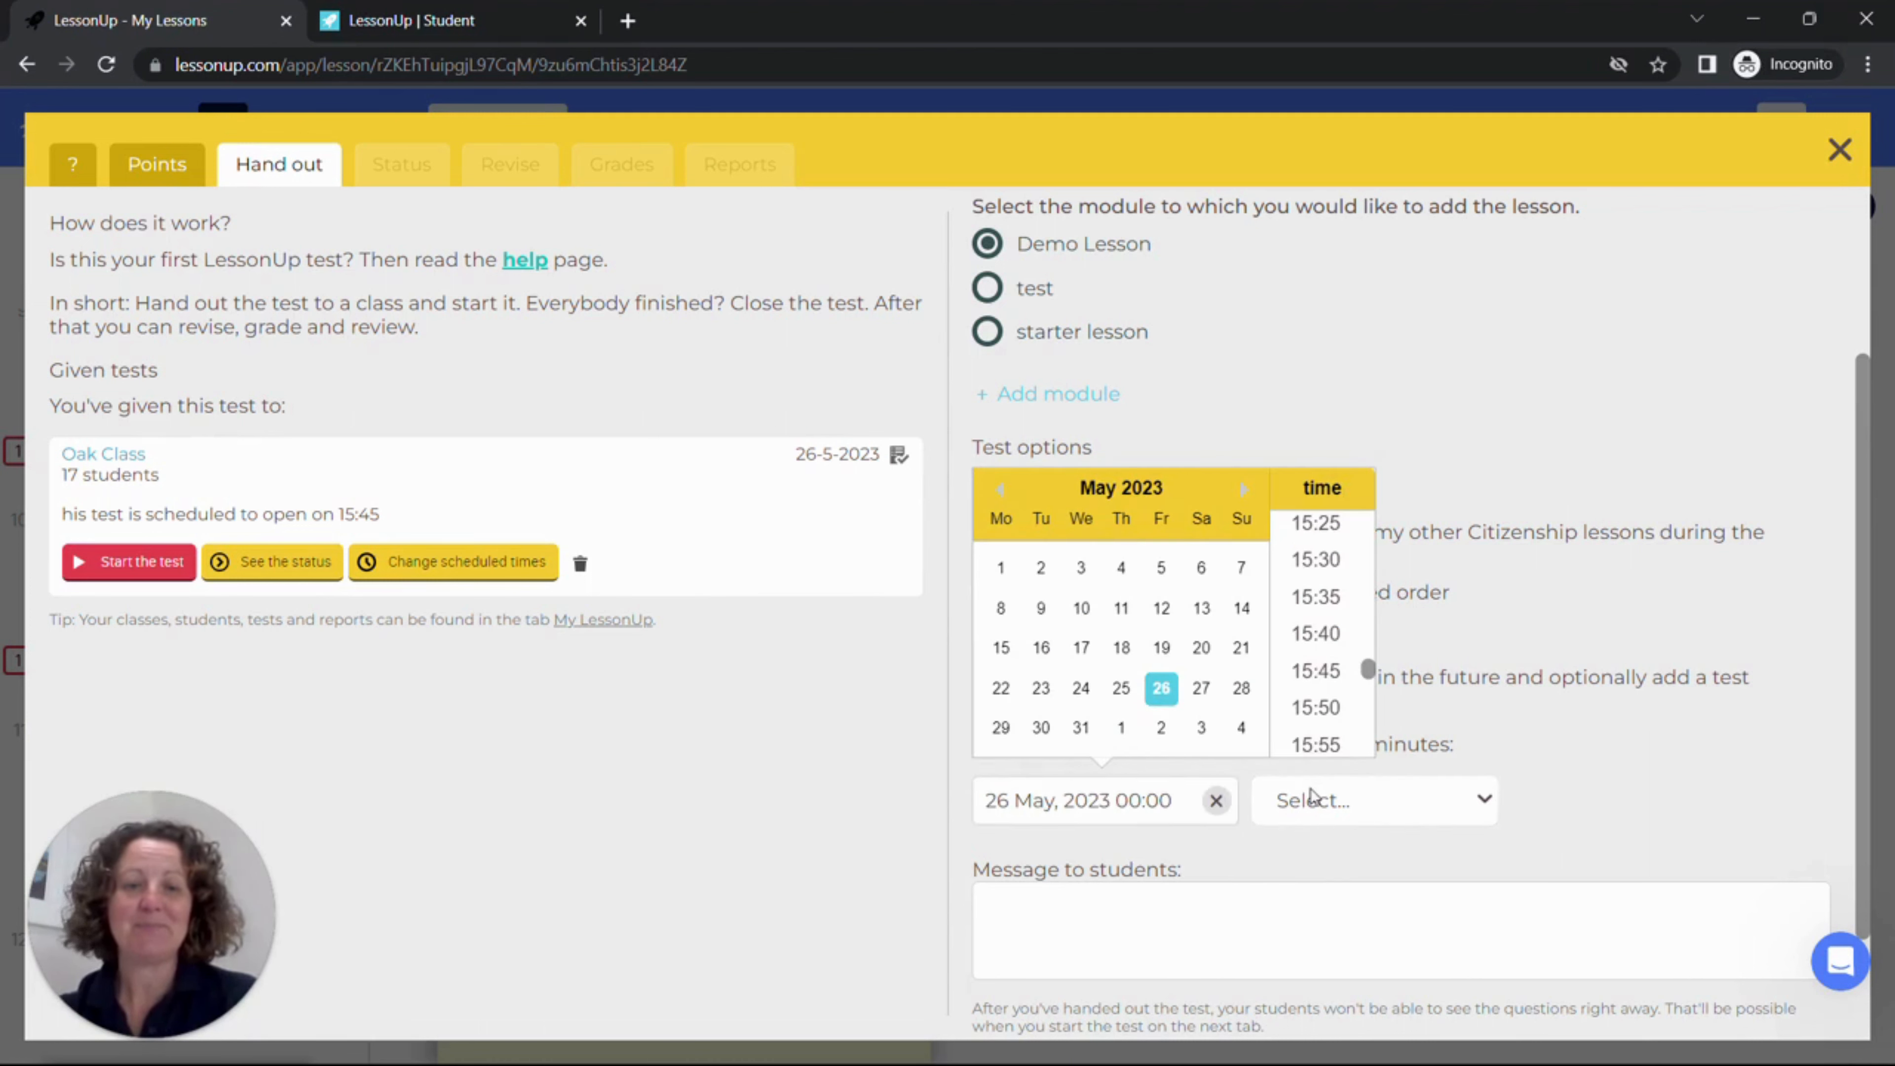
pyautogui.click(1315, 708)
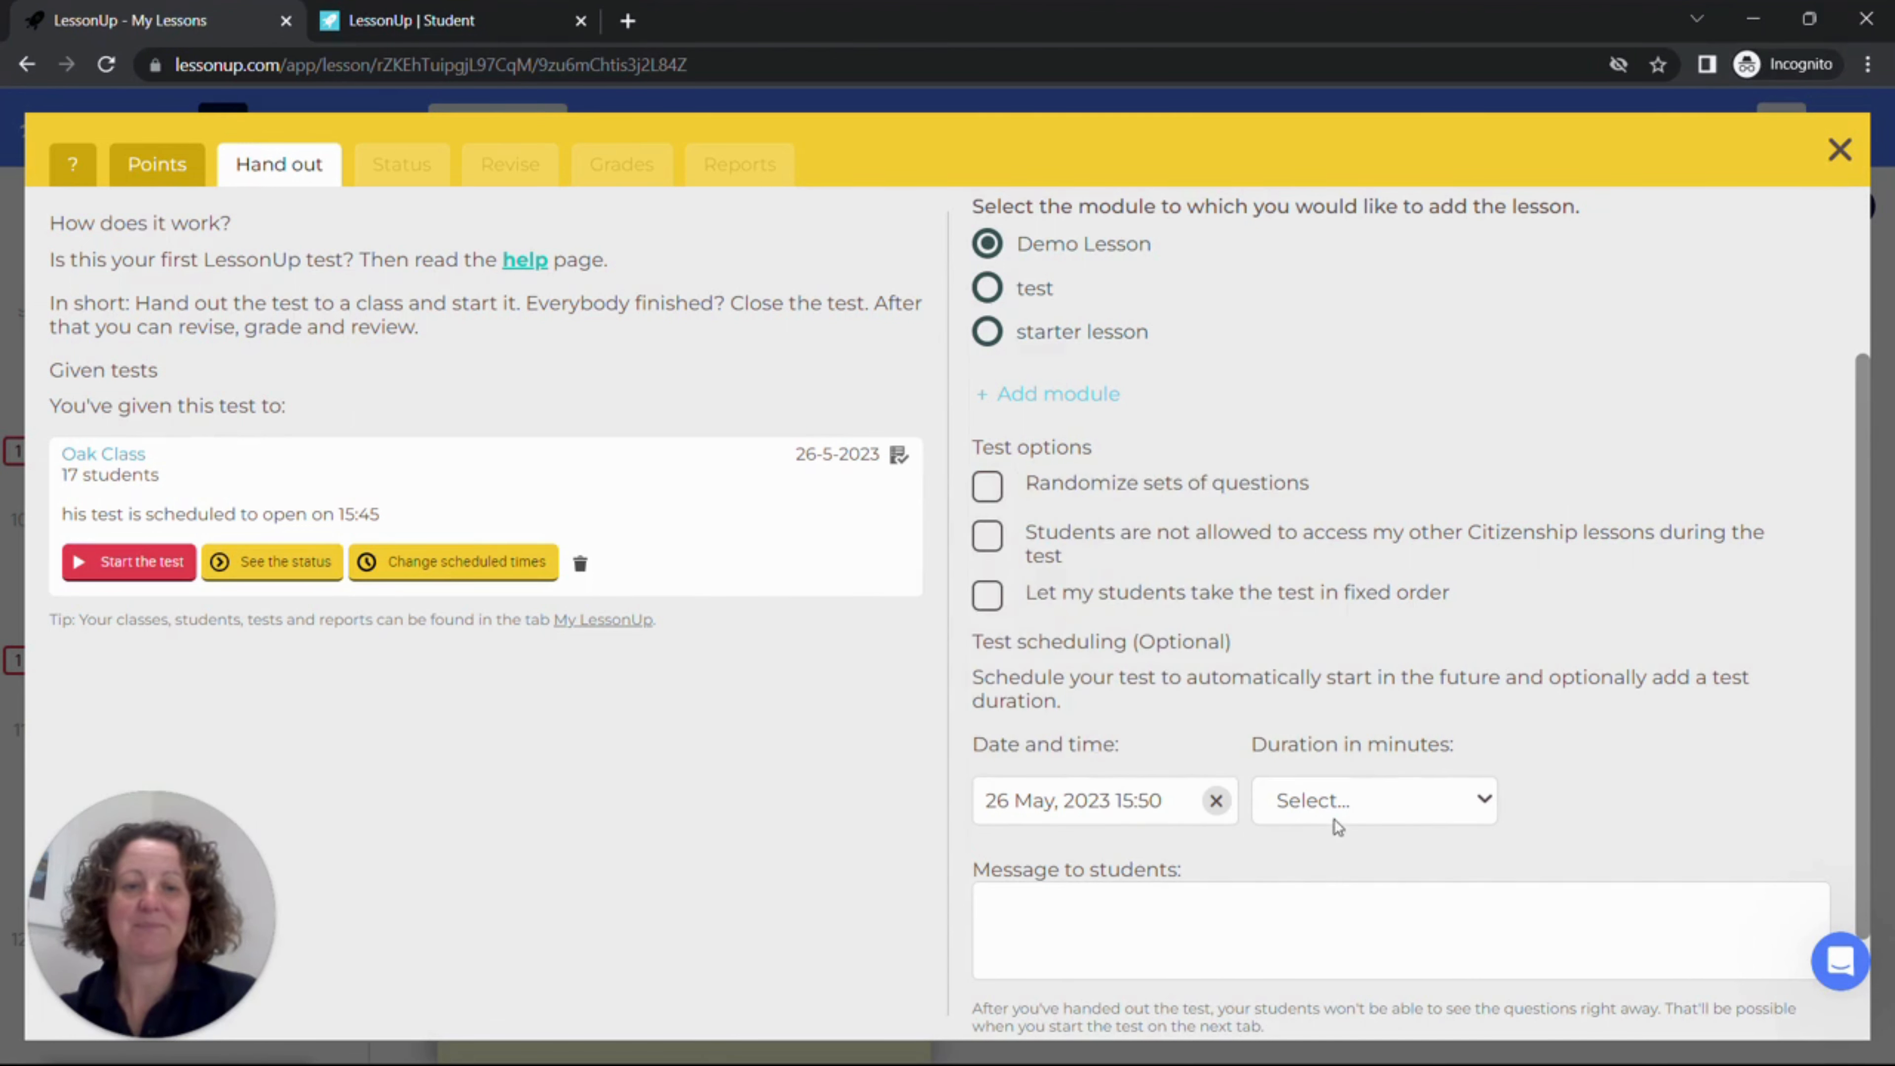
pyautogui.click(1333, 806)
pyautogui.click(1291, 989)
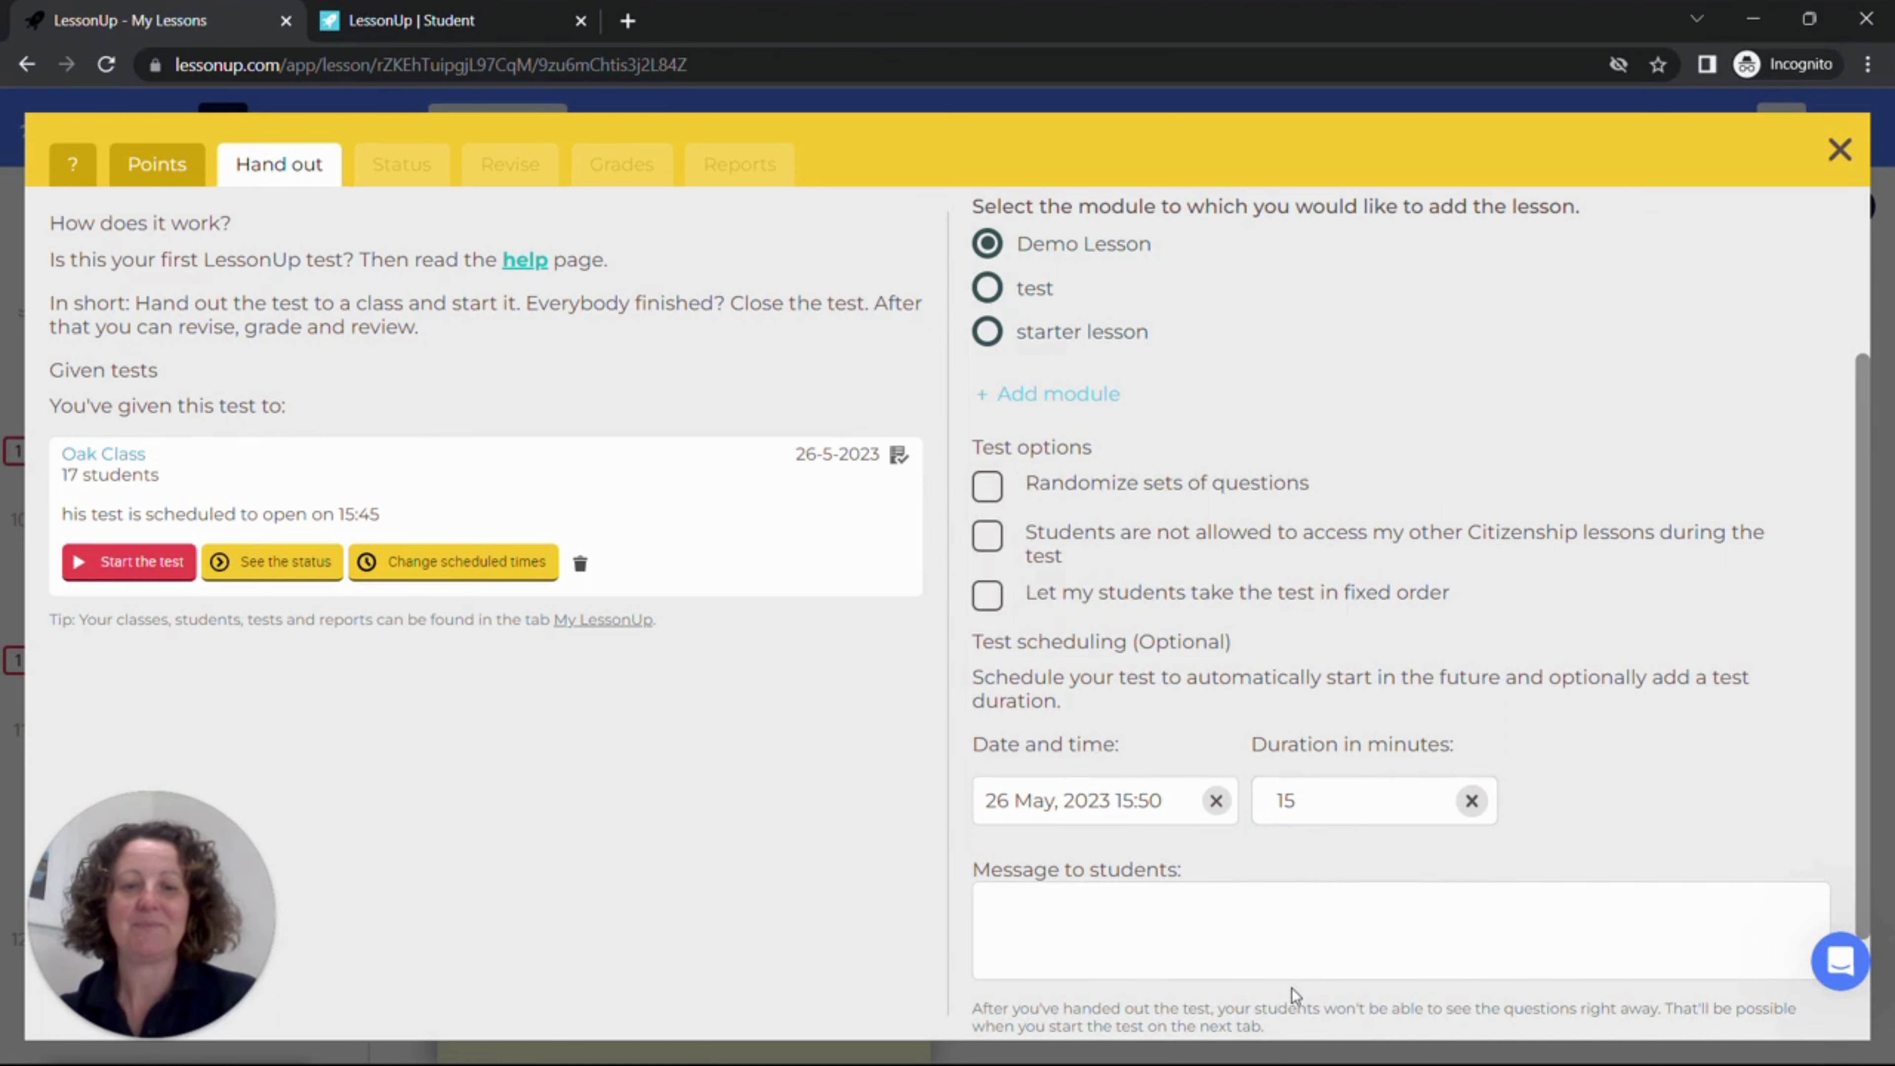
# Step: Add the message "Good luck" to students for the test hand-out
pyautogui.scroll(-2, 1873, 702)
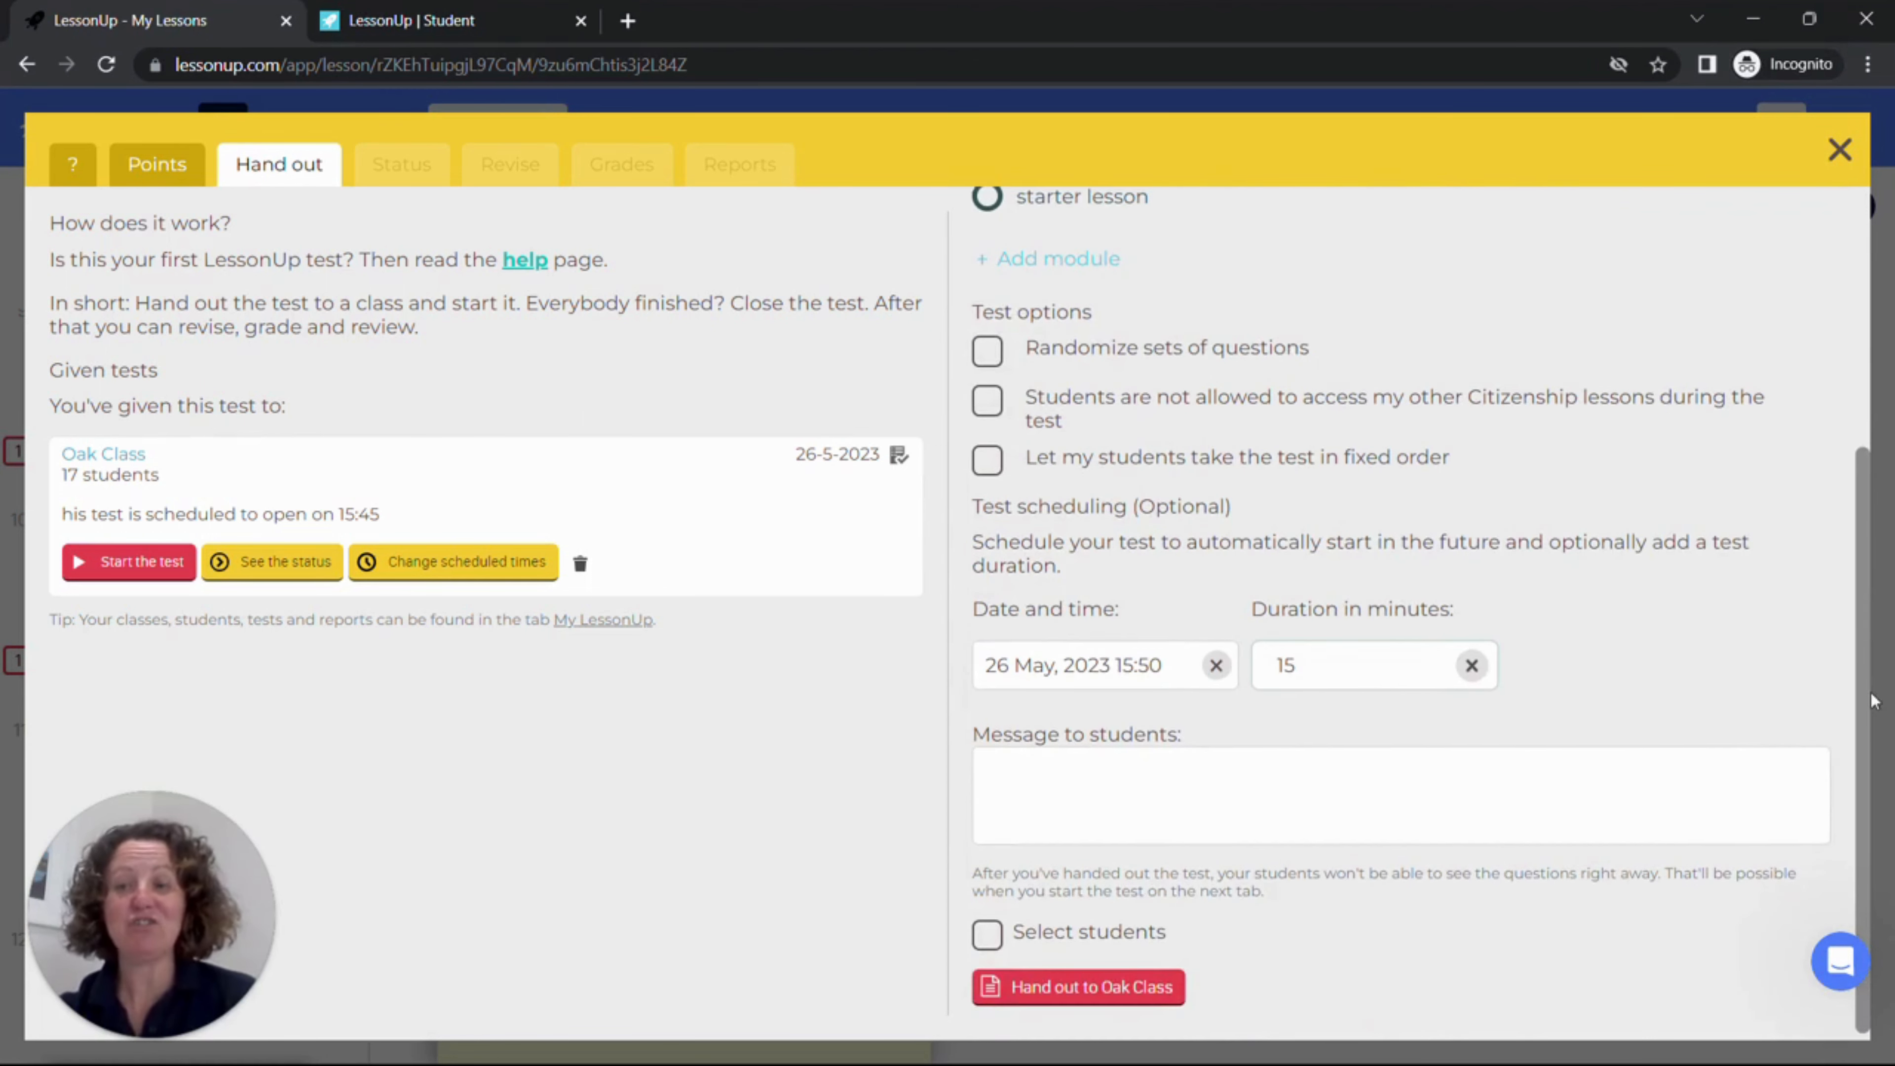
pyautogui.click(988, 769)
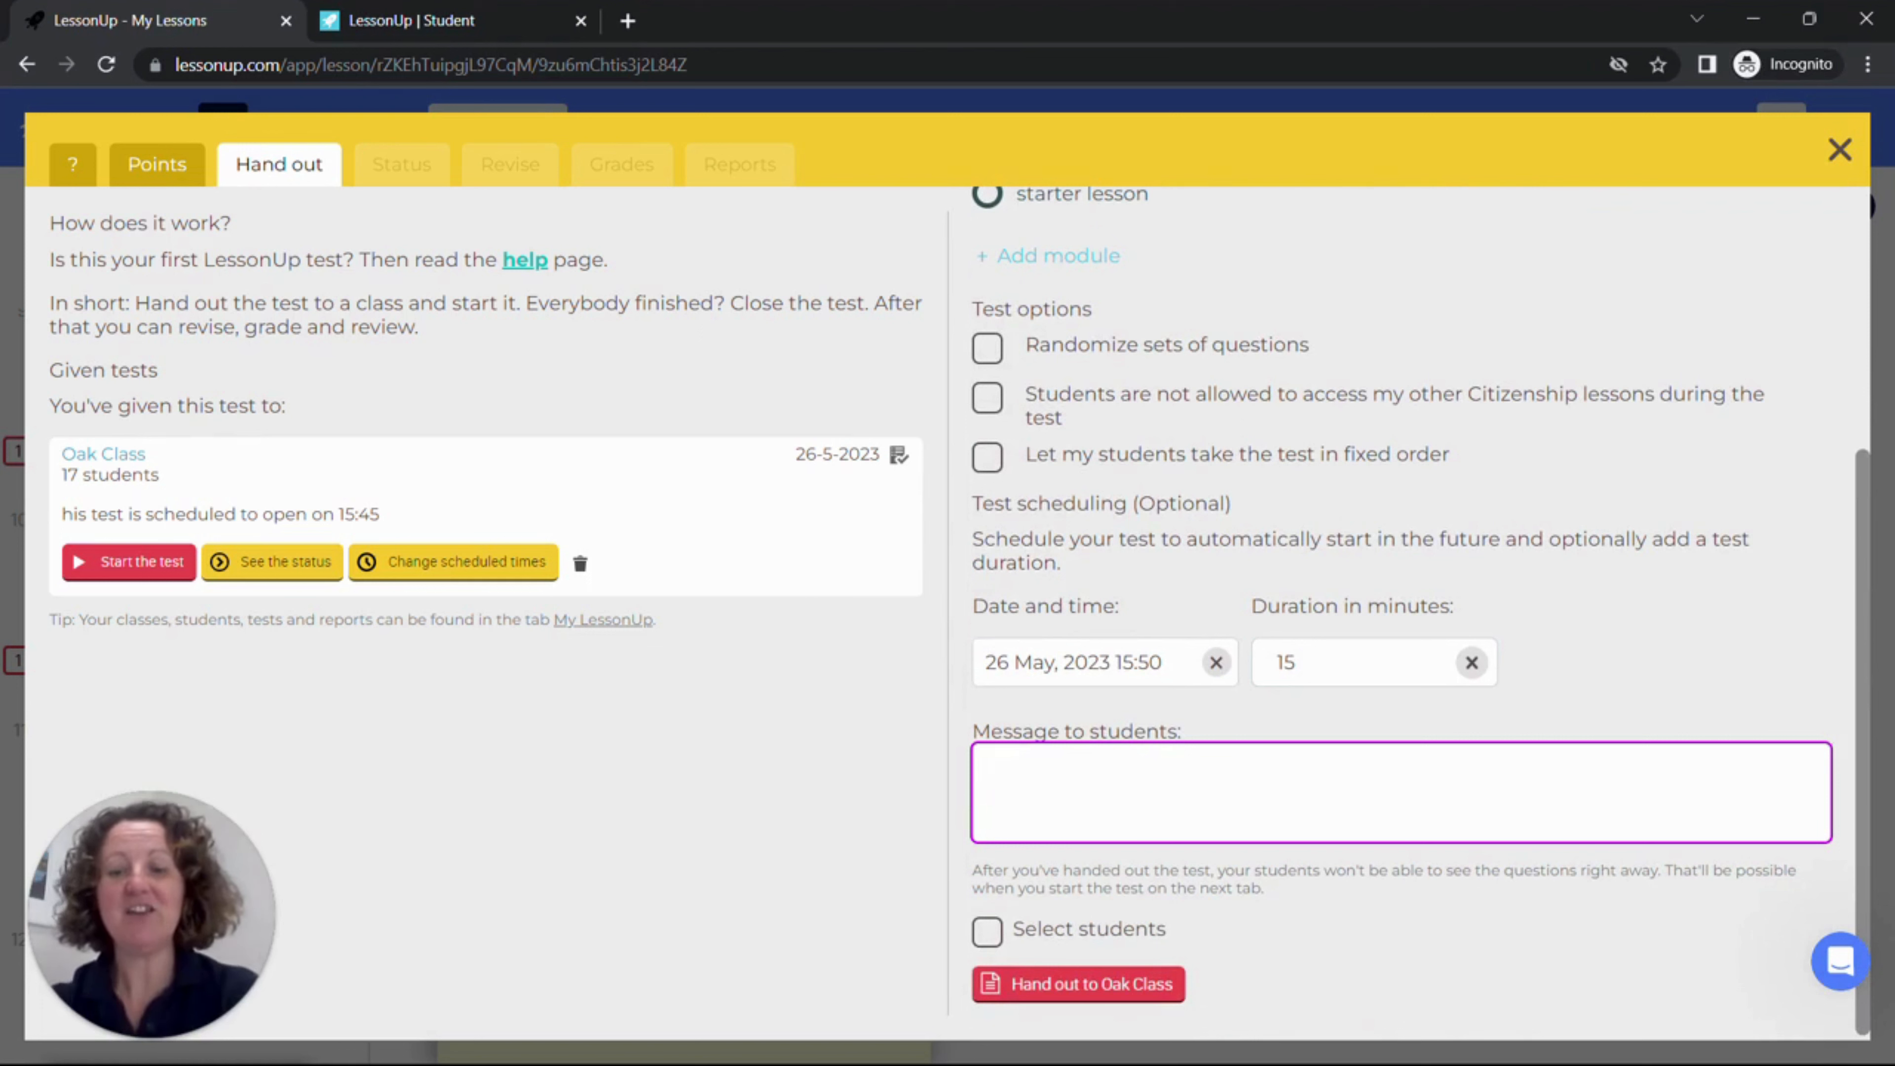
pyautogui.write('Good luck')
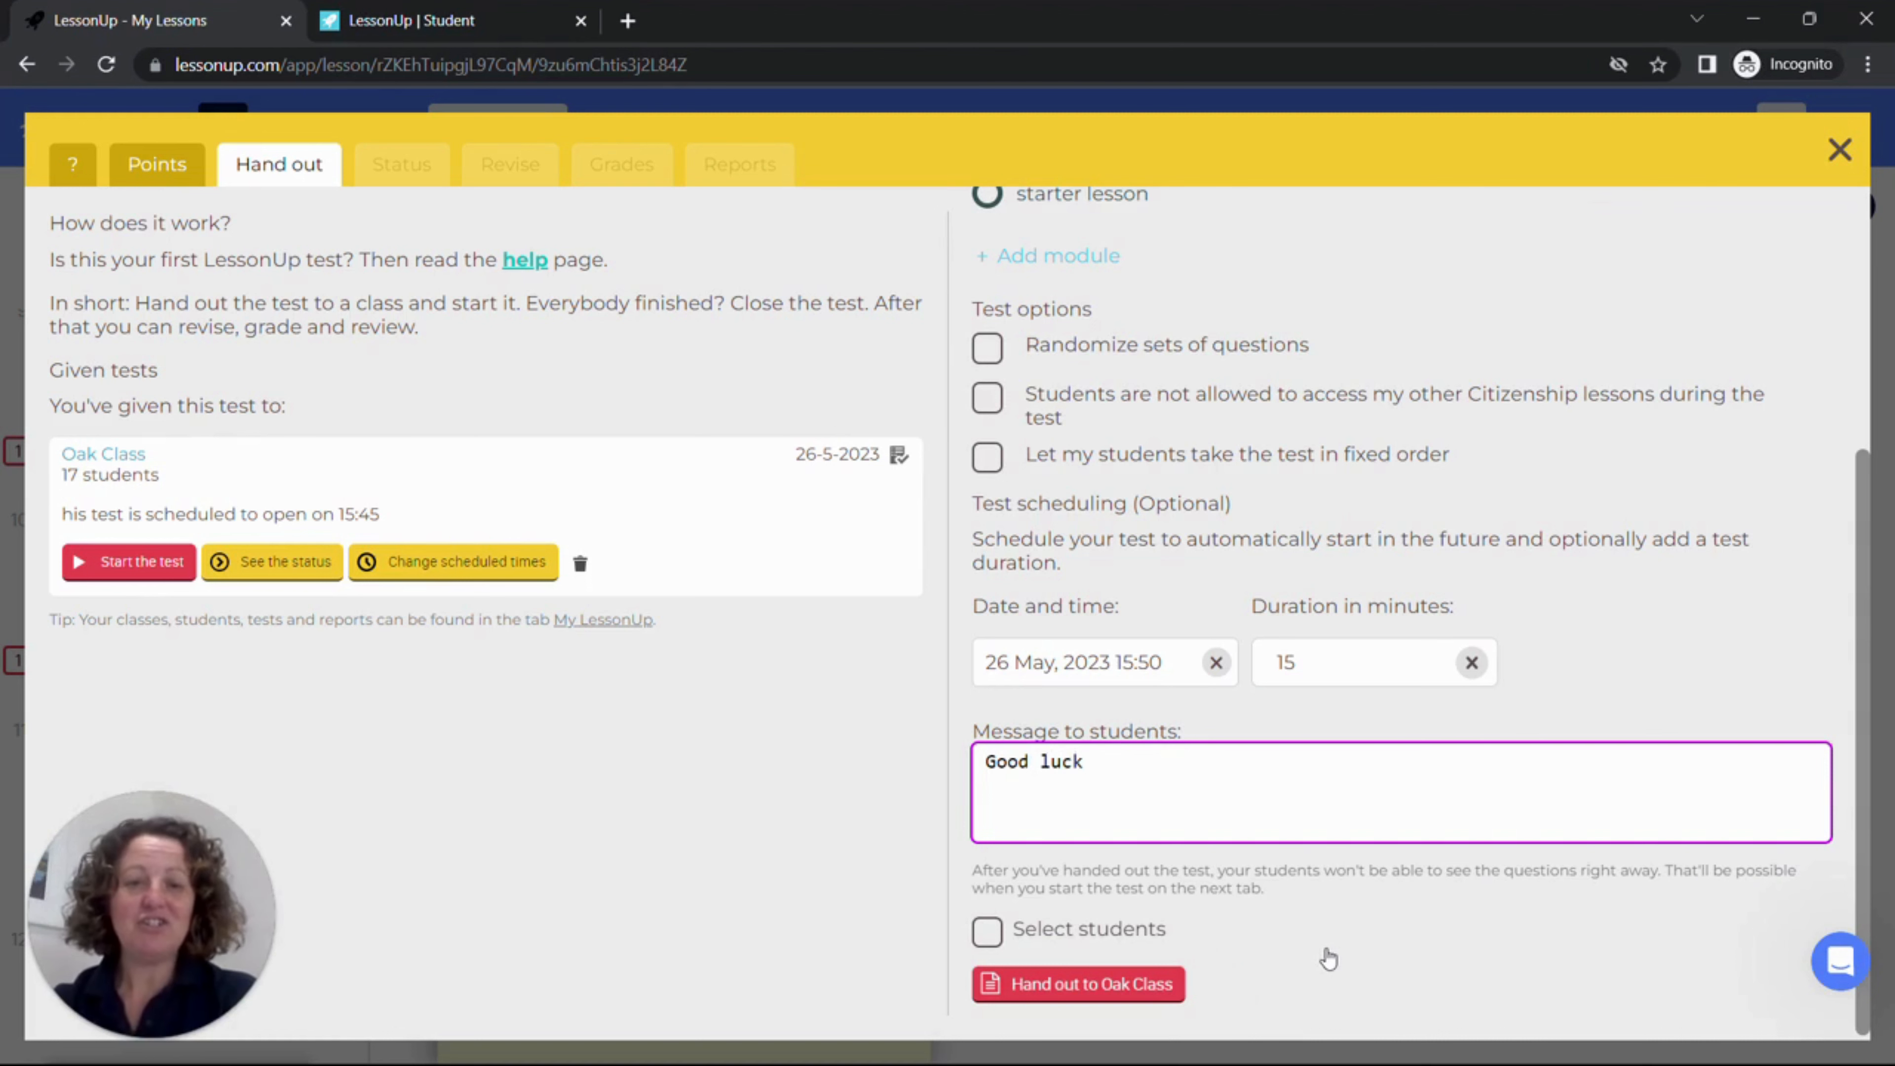
pyautogui.click(989, 932)
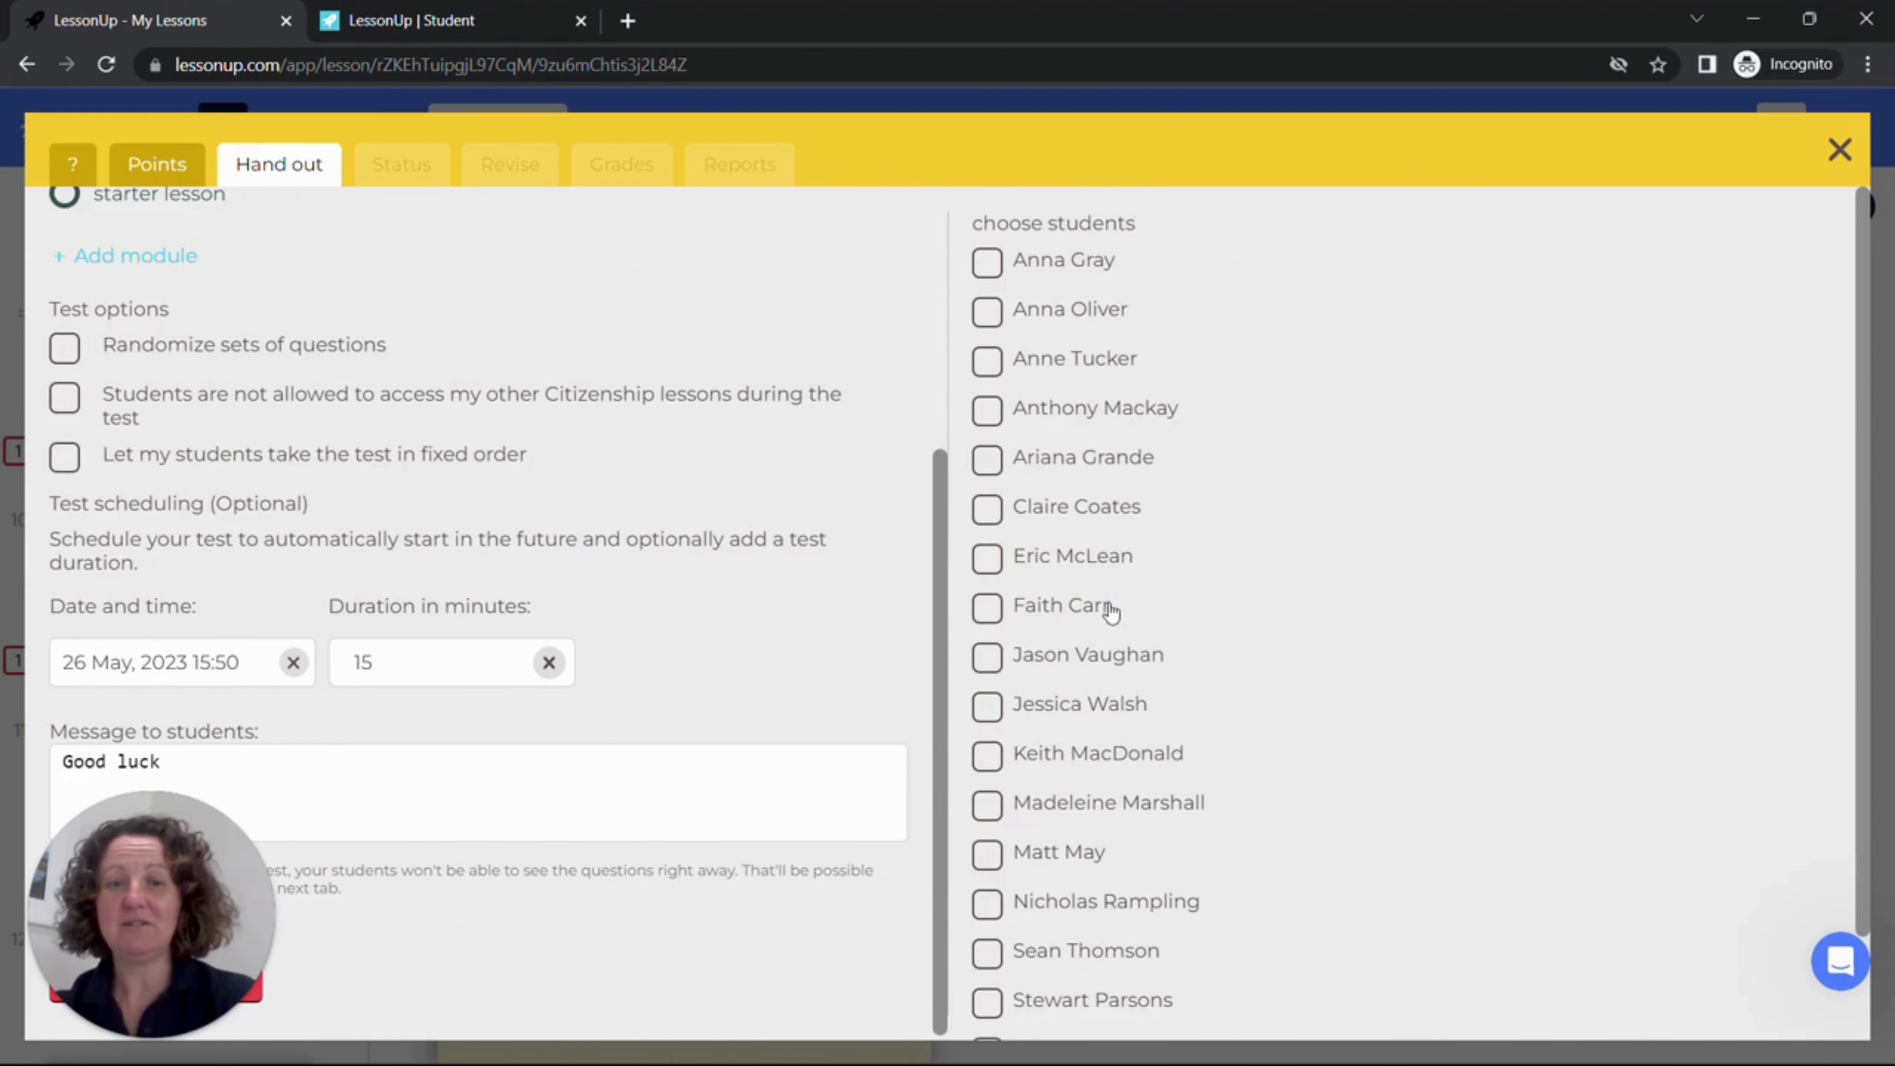
pyautogui.moveTo(101, 906); pyautogui.dragTo(453, 854)
pyautogui.click(65, 931)
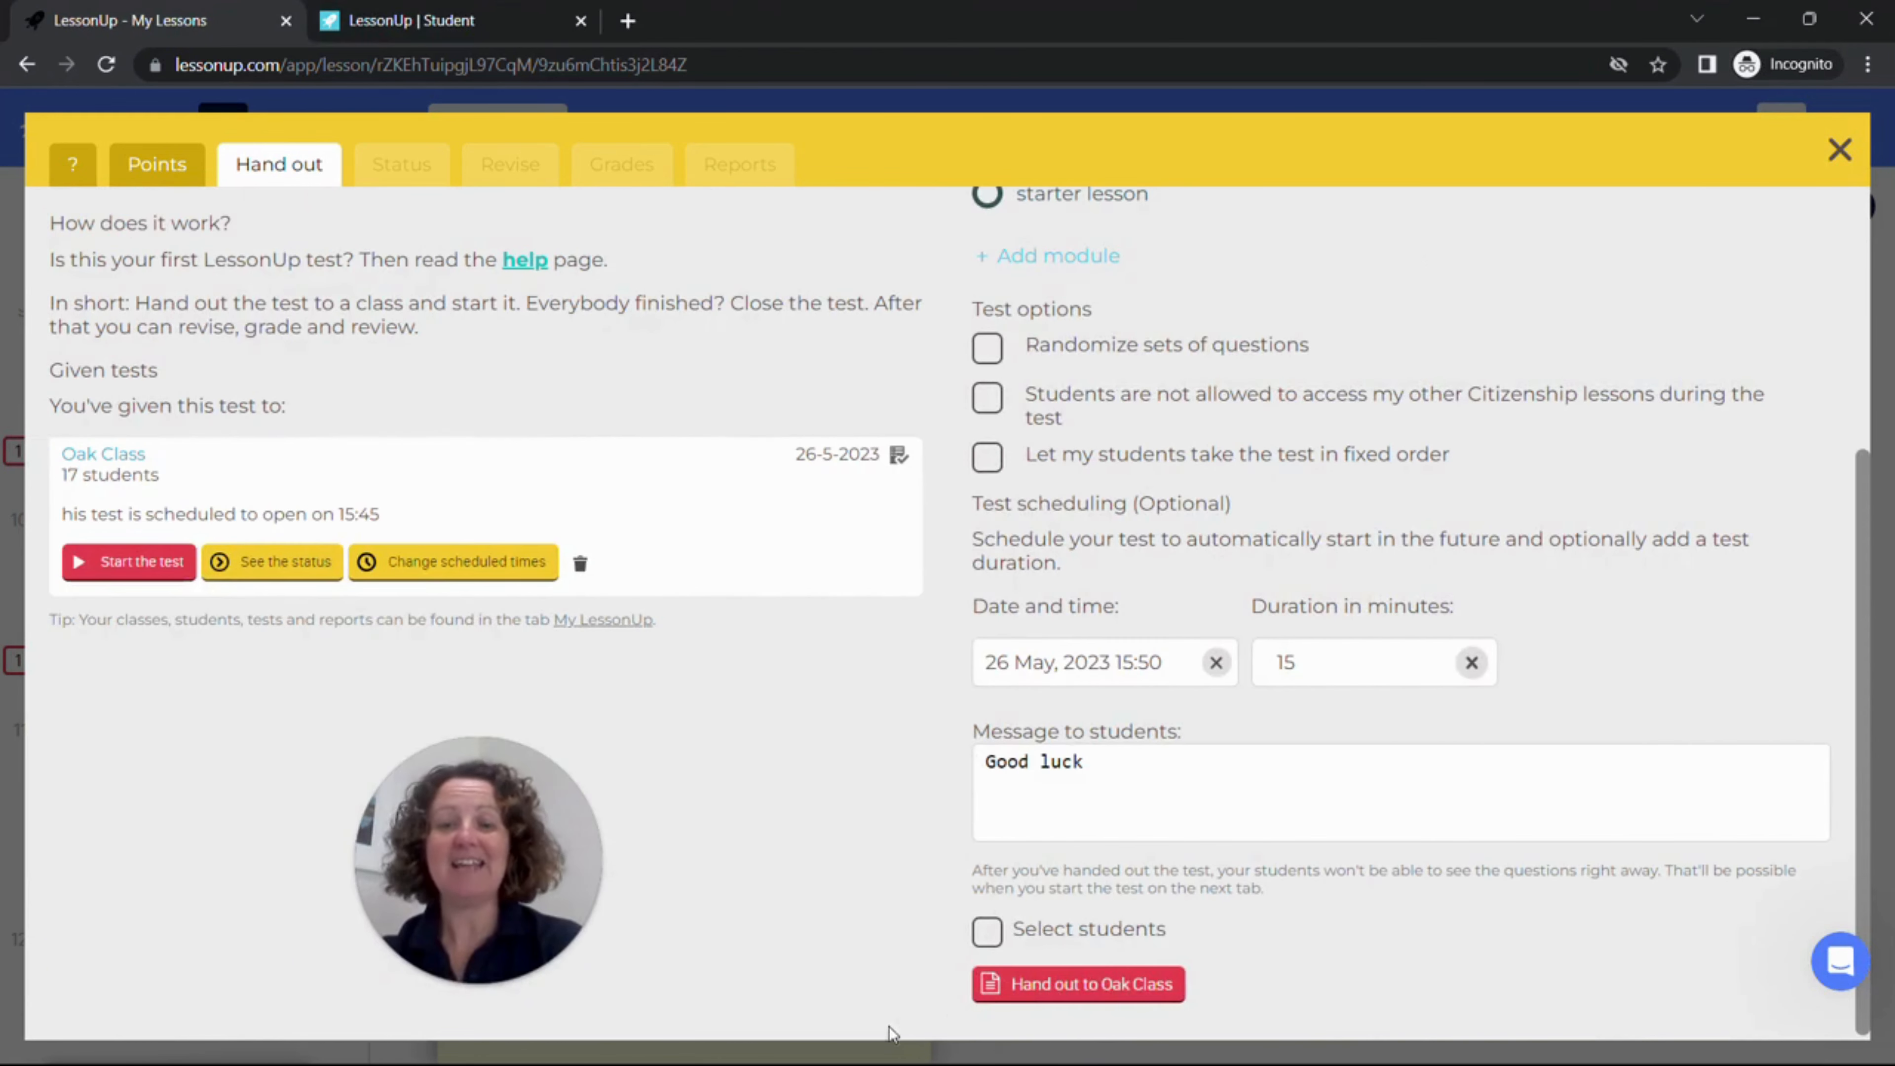
# Step: Hand out the test to Oak Class and view it among the recent lessons in the student app
pyautogui.click(1107, 983)
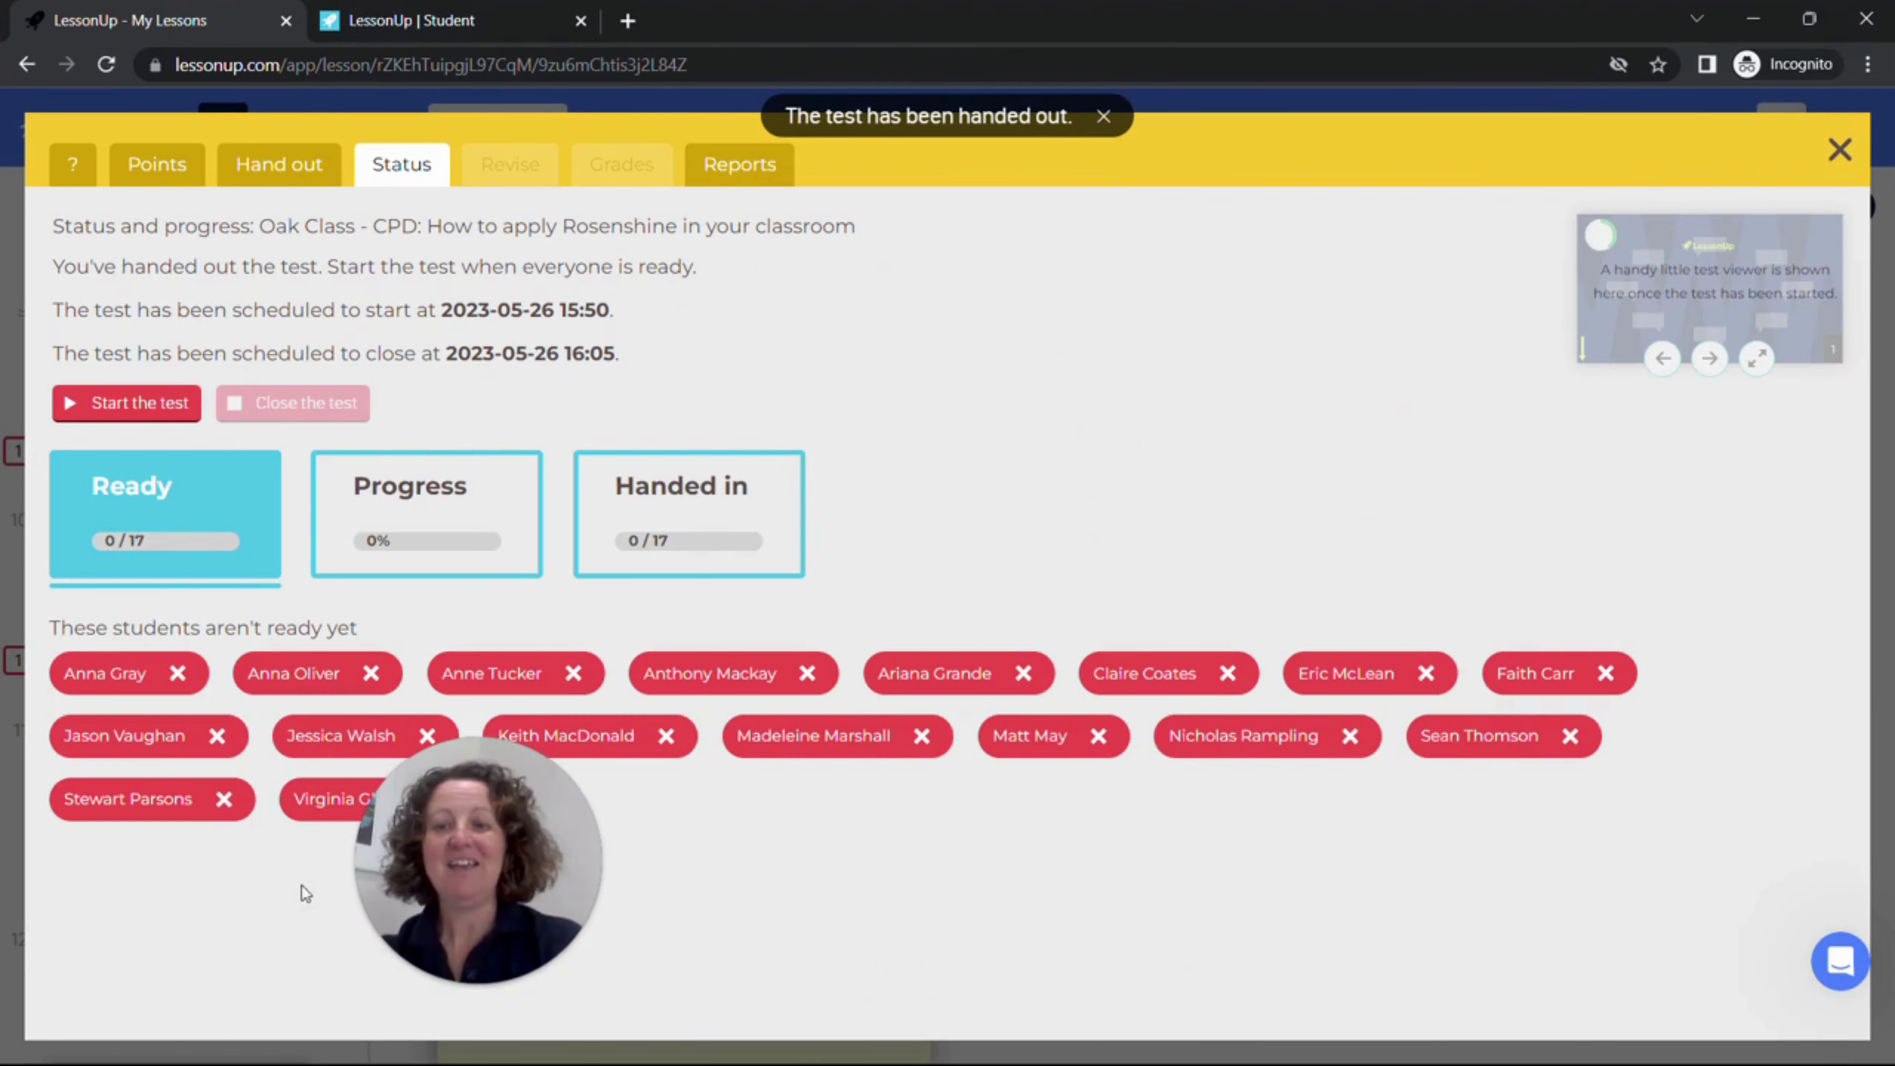
pyautogui.moveTo(444, 836); pyautogui.dragTo(545, 948)
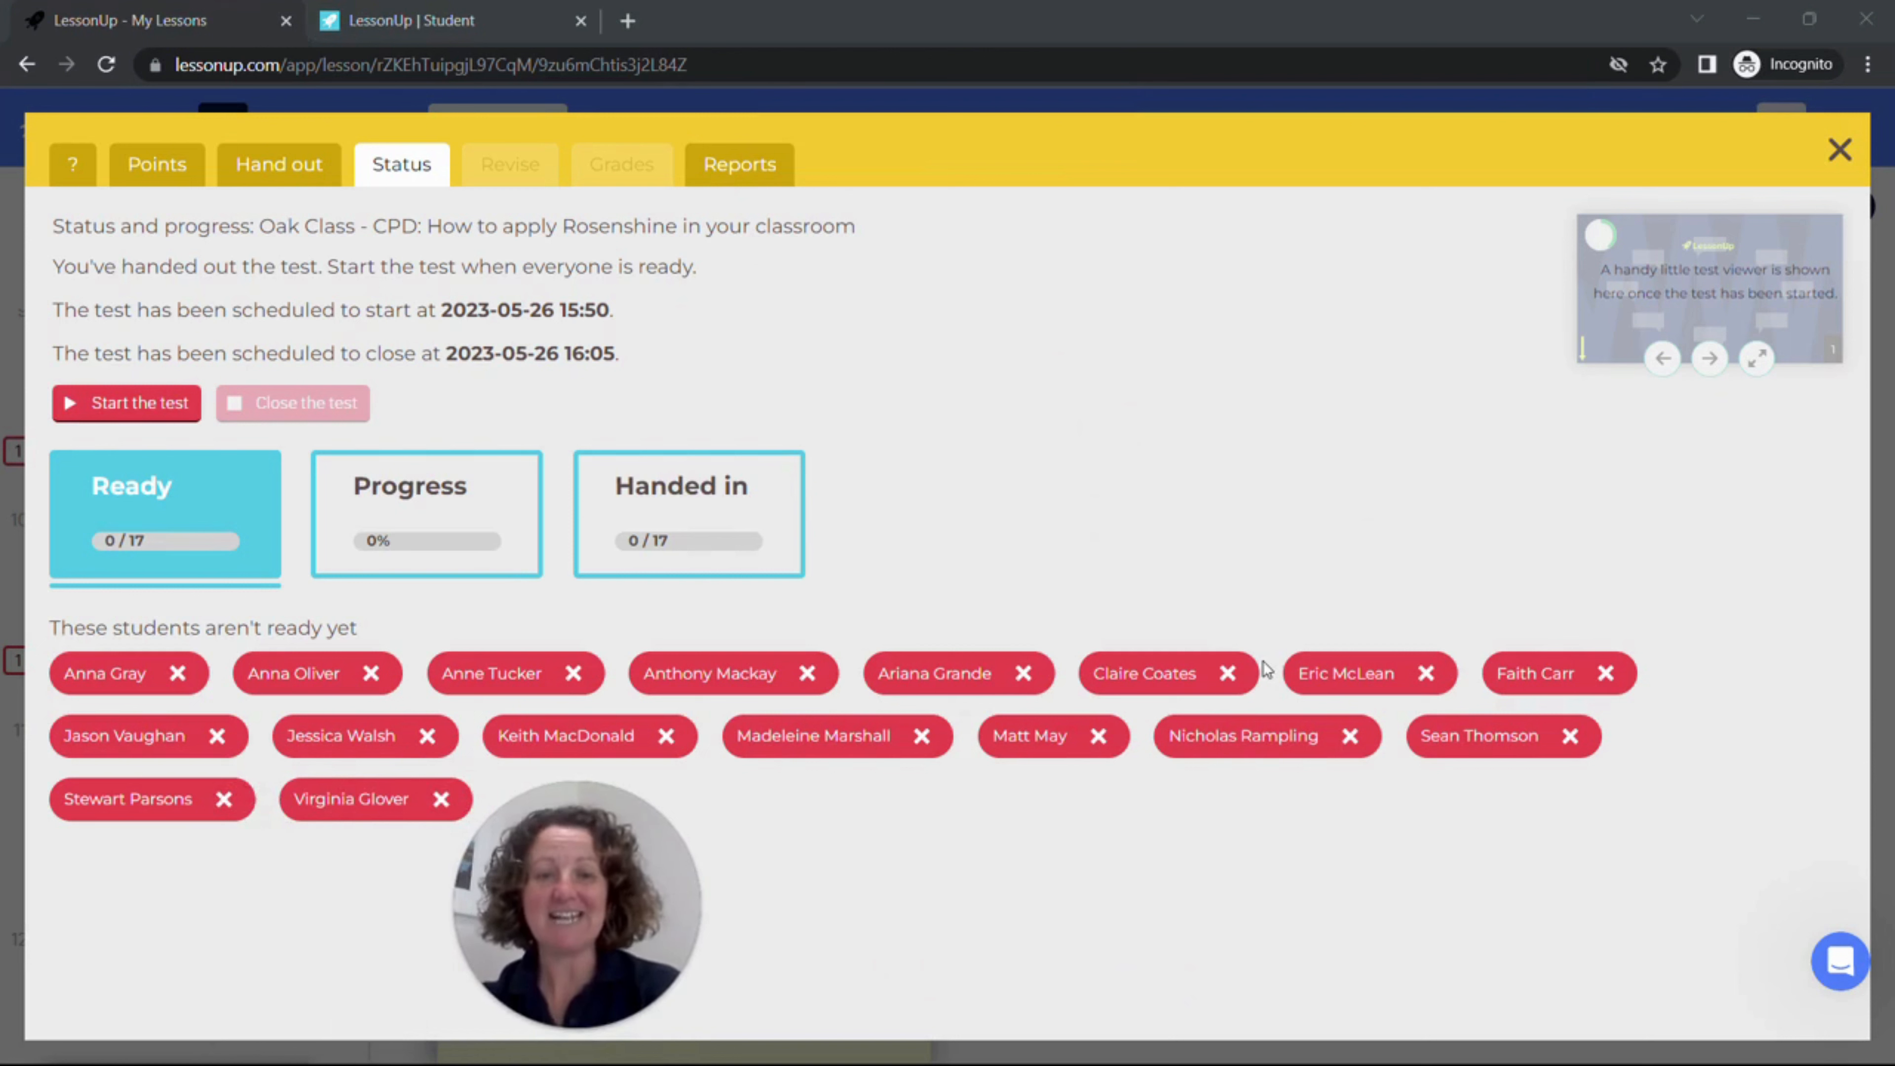
pyautogui.moveTo(610, 815); pyautogui.dragTo(155, 851)
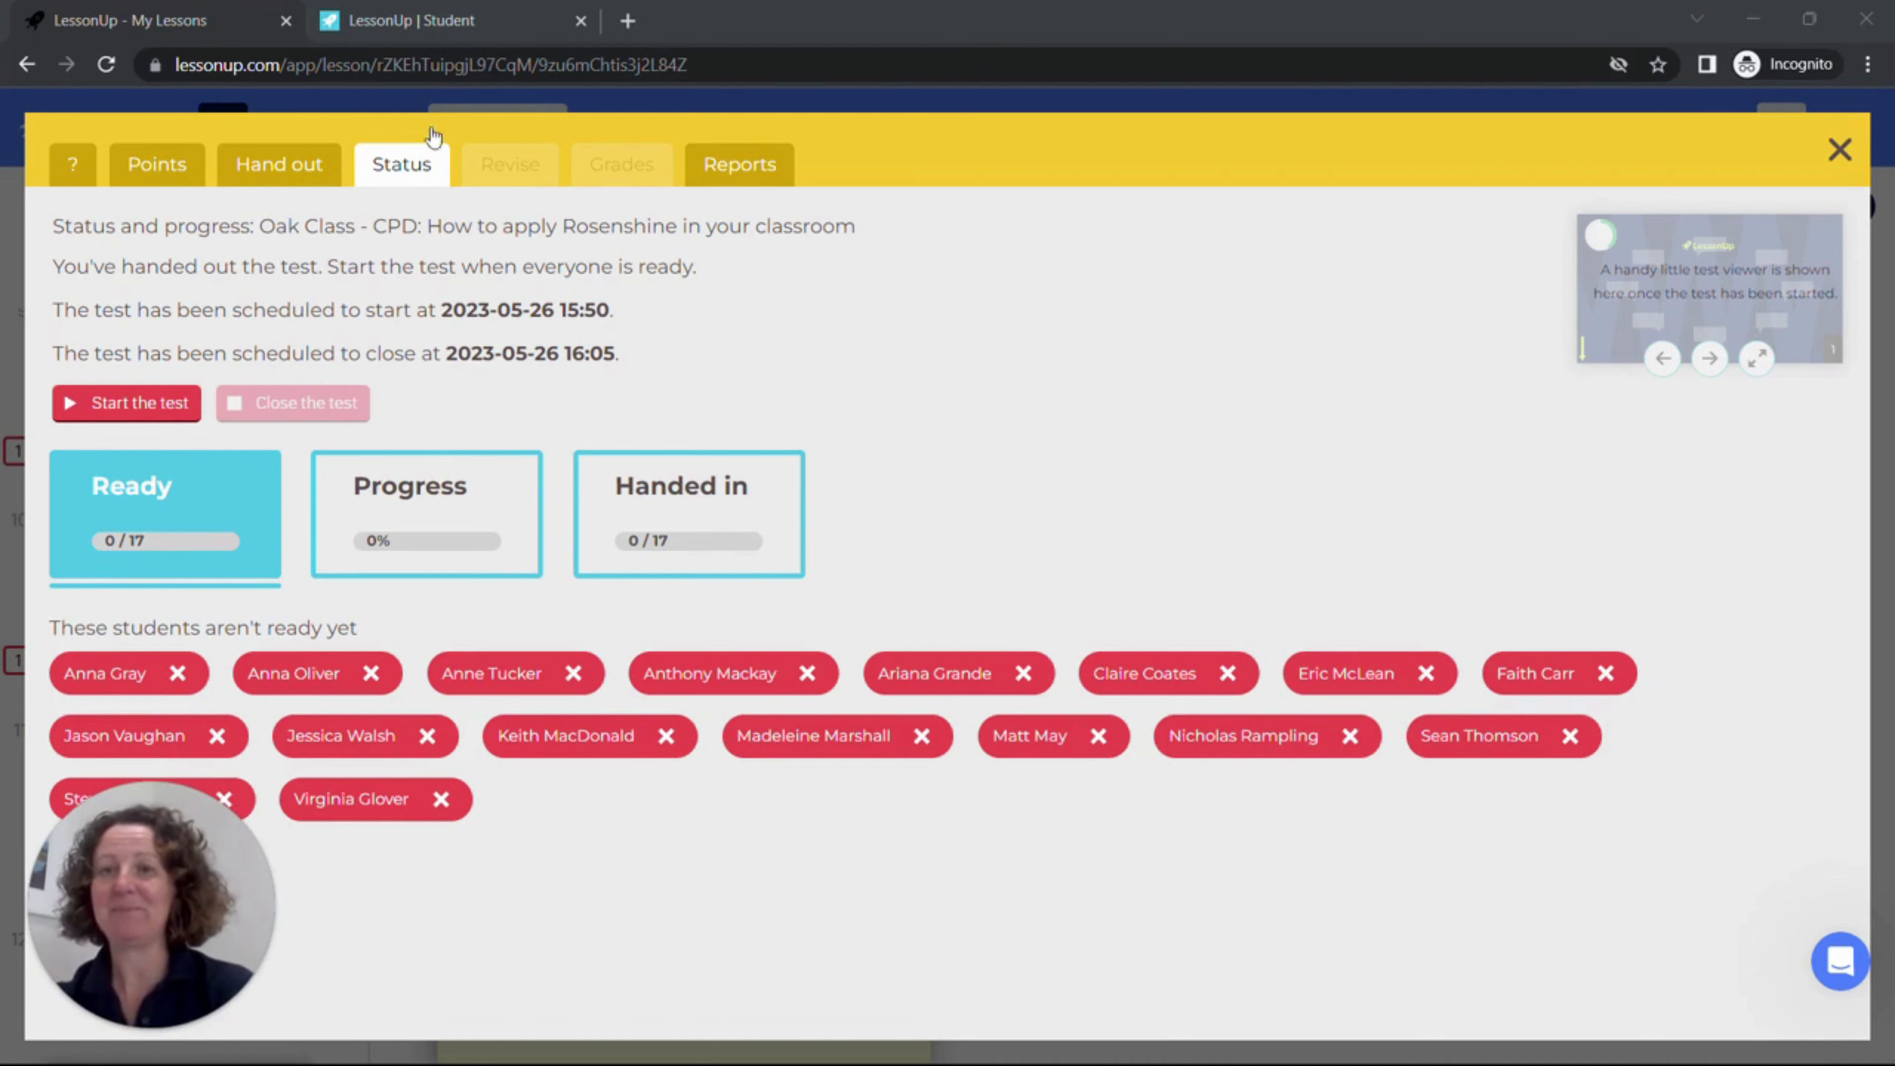
pyautogui.click(472, 11)
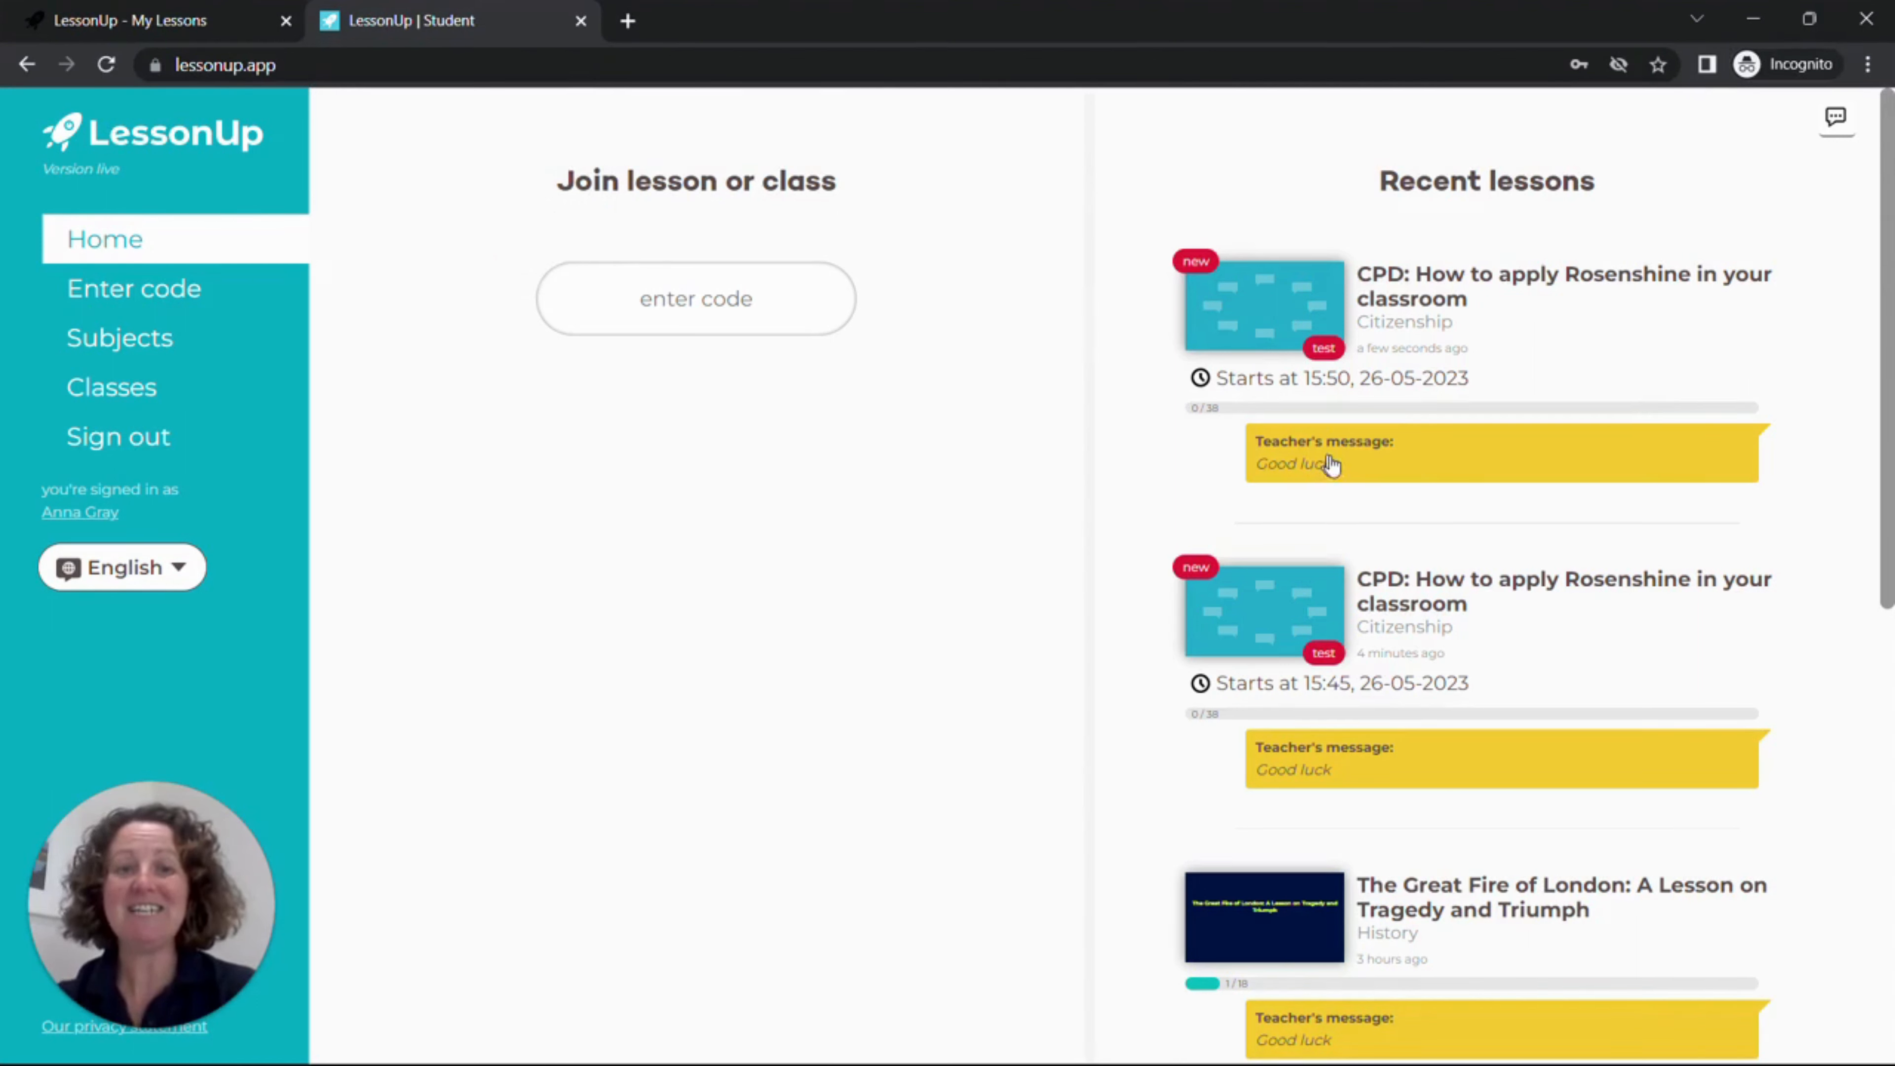
pyautogui.click(87, 9)
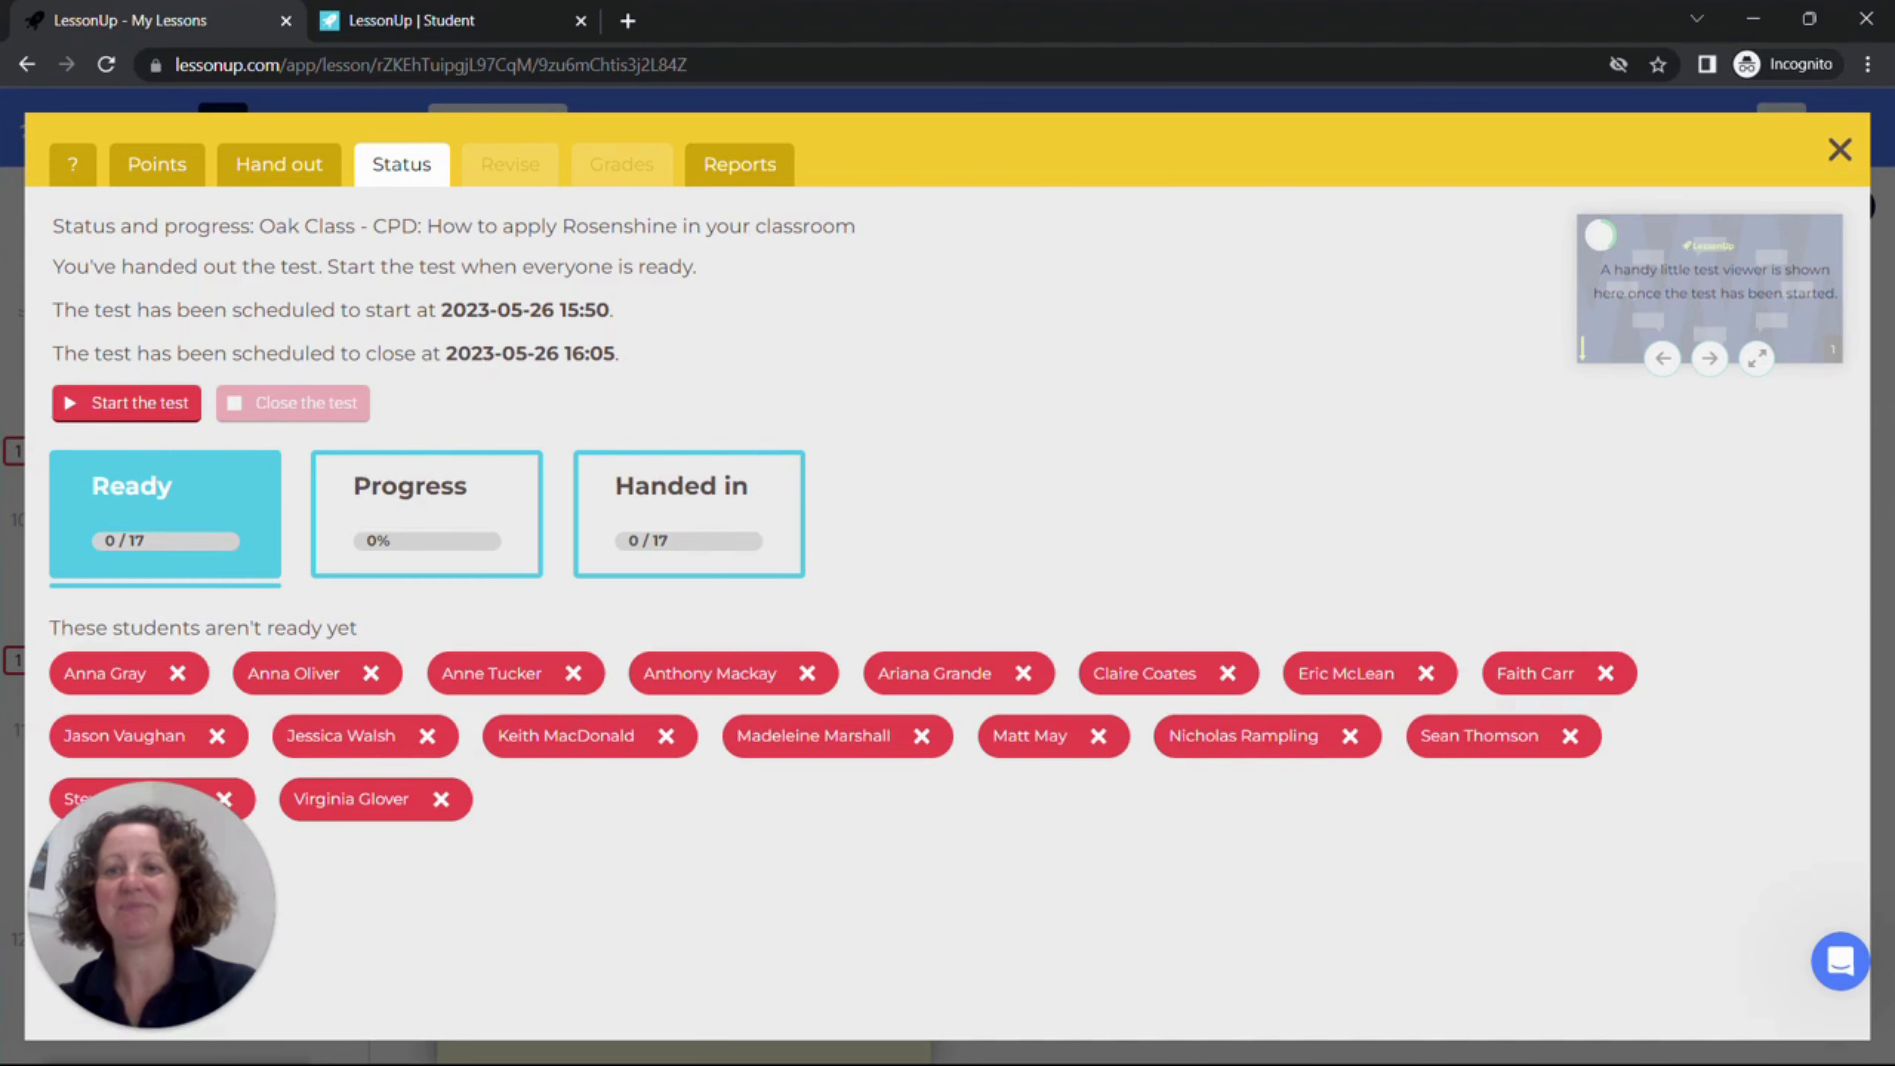
# Step: Start the test for Oak Class and close it again
pyautogui.click(131, 404)
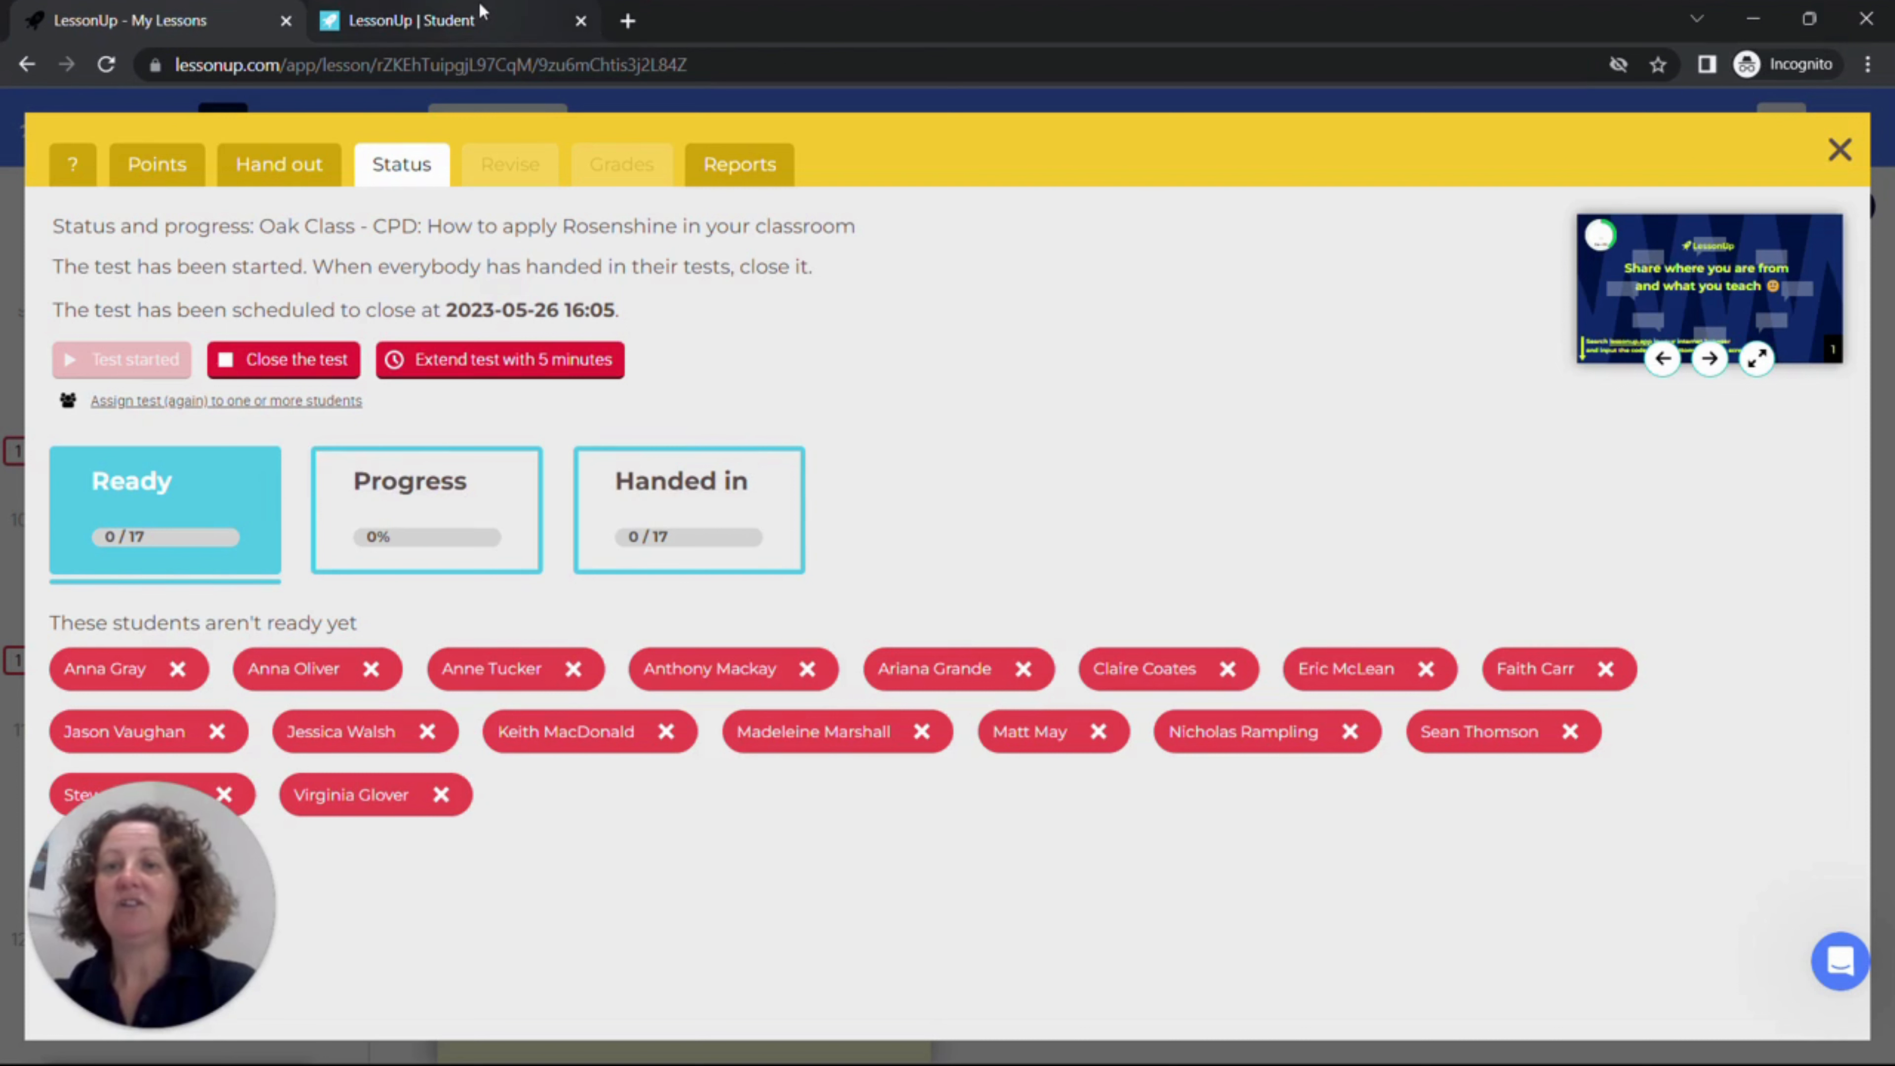
pyautogui.click(339, 359)
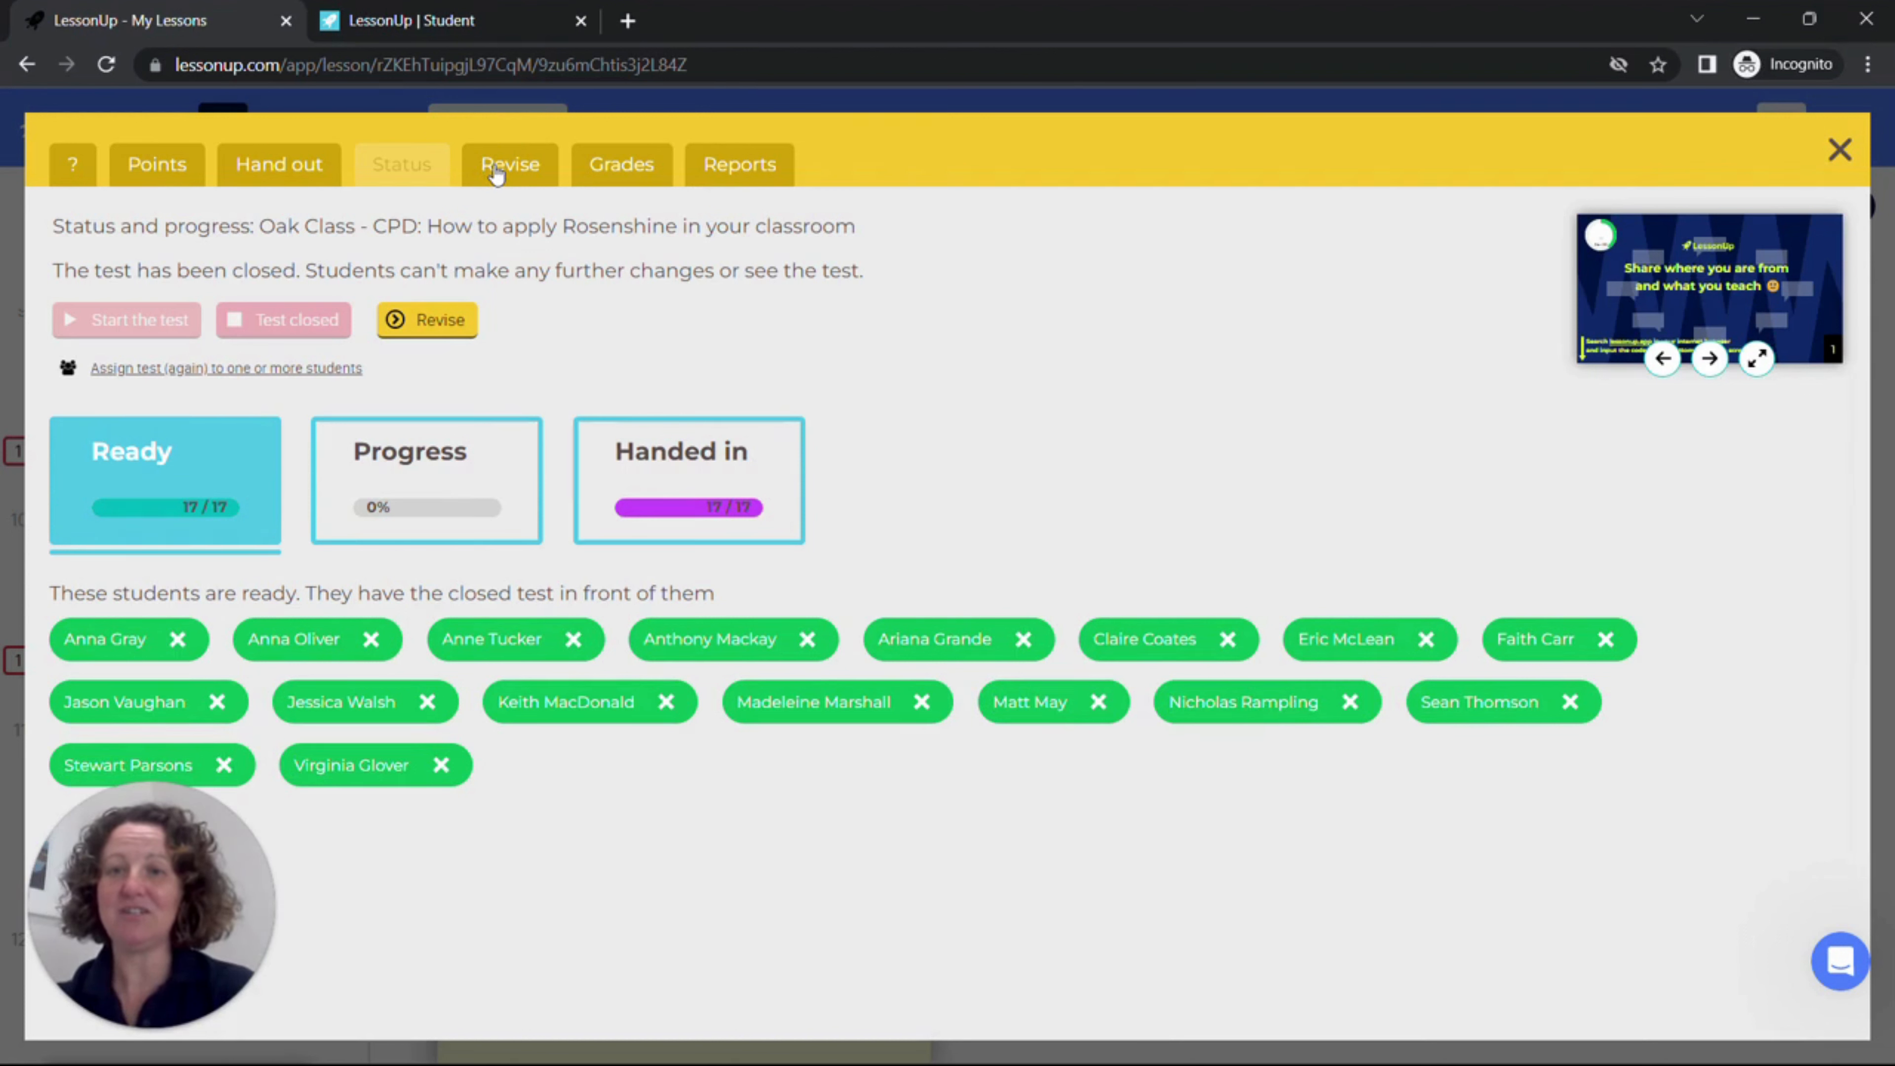
# Step: Examine the answers of the closed test for revision, viewed per student instead of per question
pyautogui.click(496, 174)
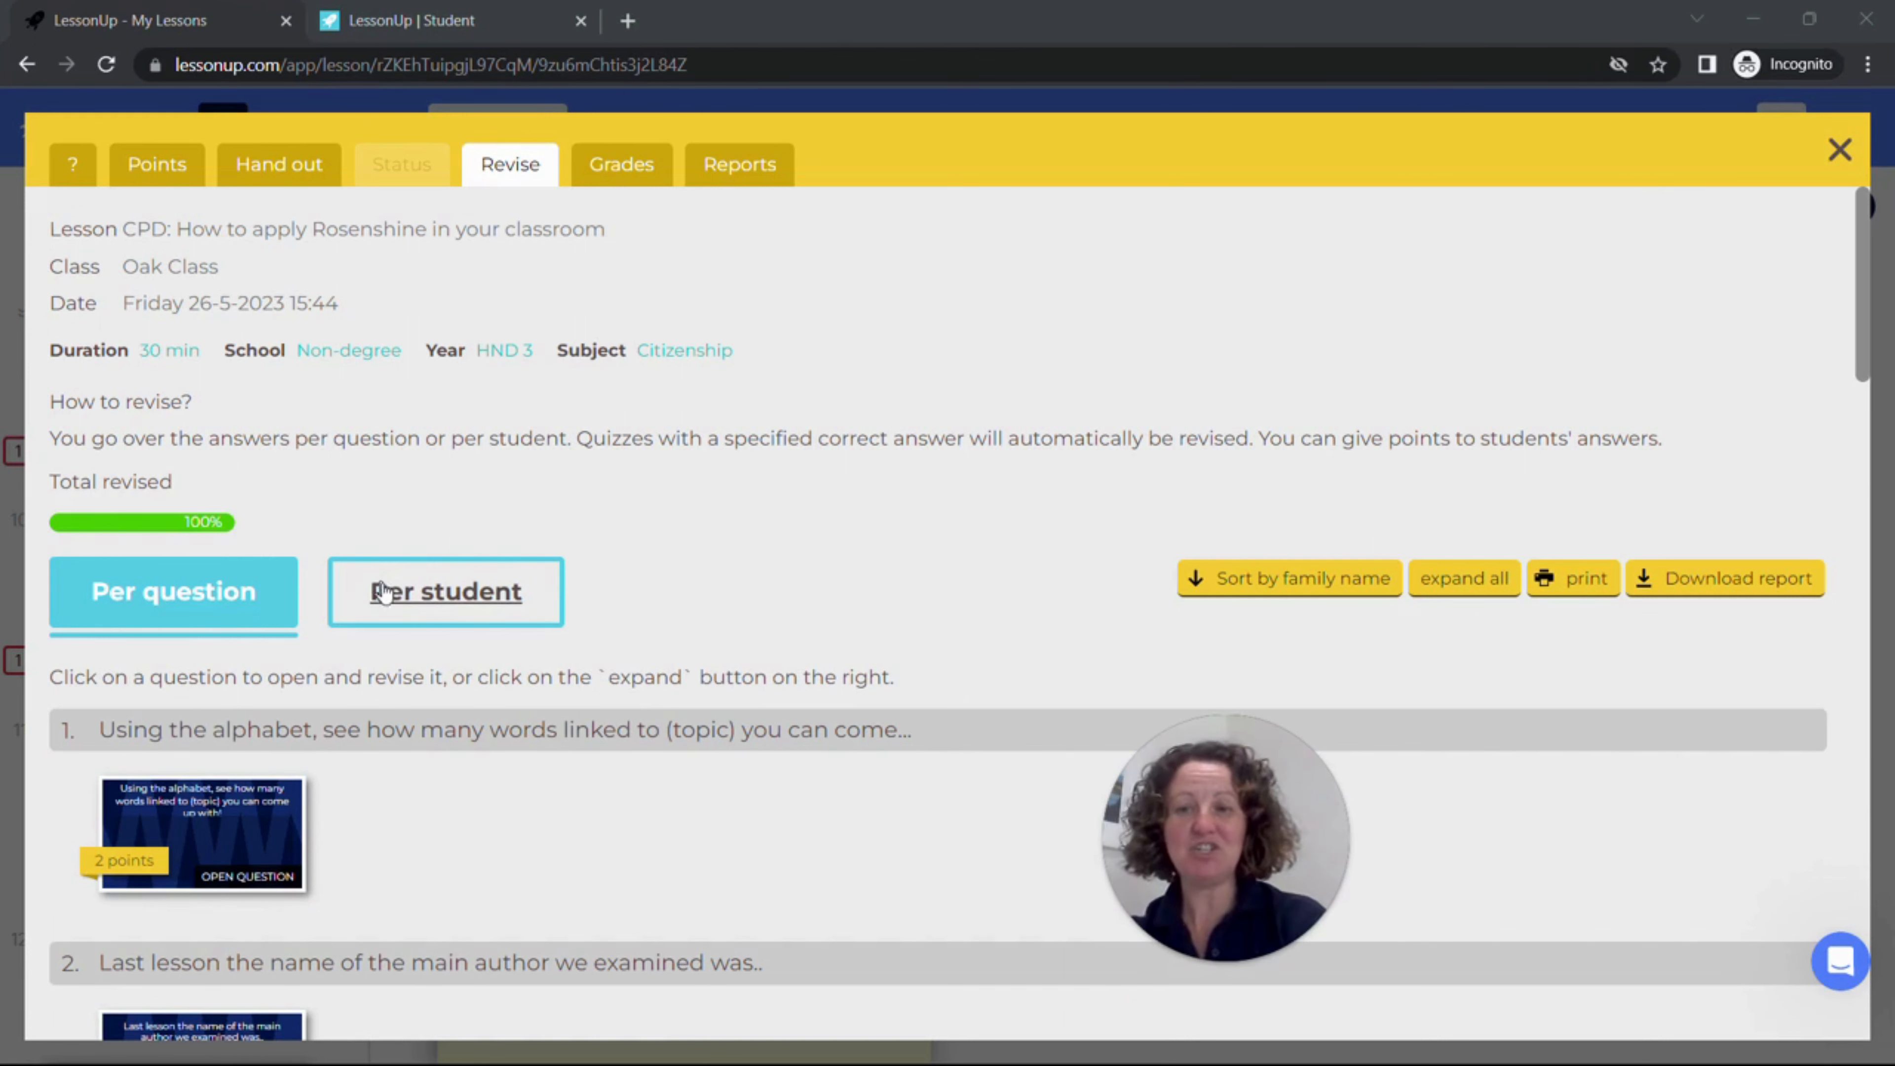
pyautogui.click(425, 603)
pyautogui.click(424, 601)
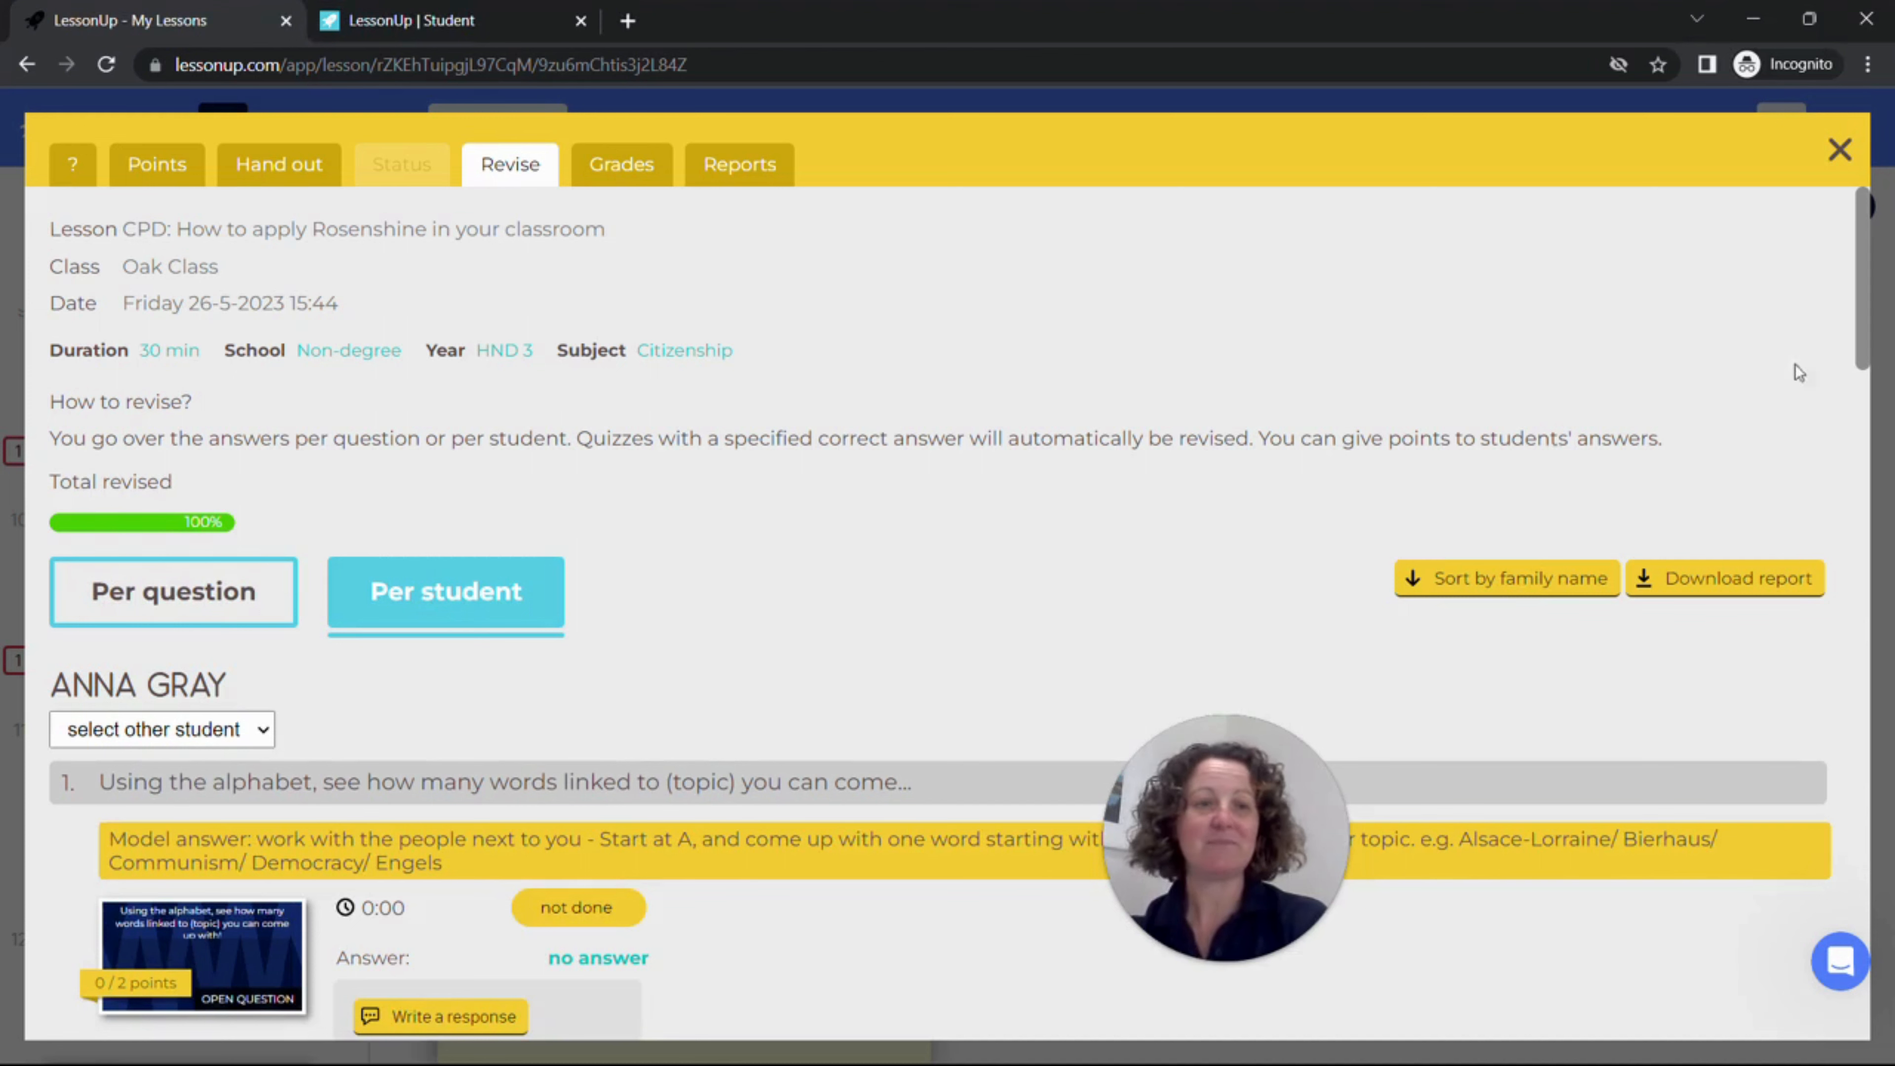
pyautogui.scroll(-5, 643, 721)
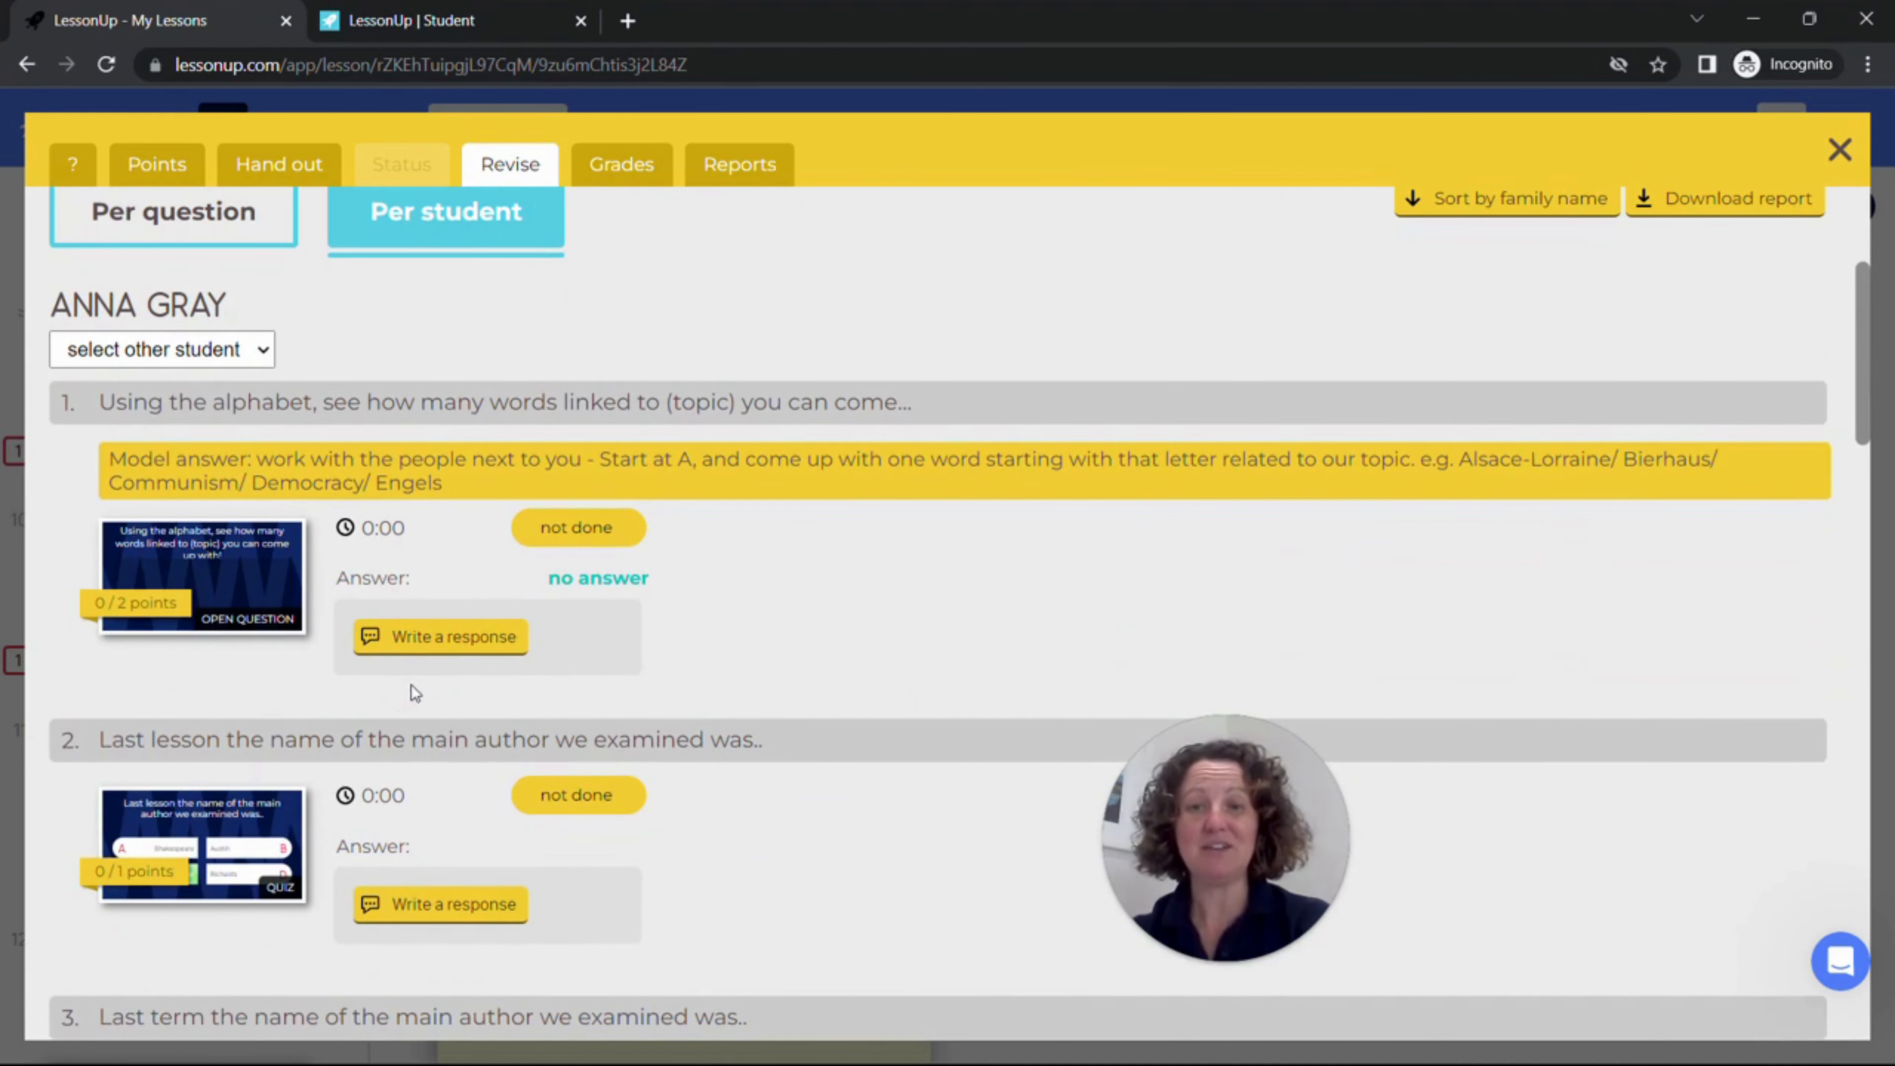
# Step: Examine the grades overview, including how grades are determined and the results listed for each student
pyautogui.click(619, 173)
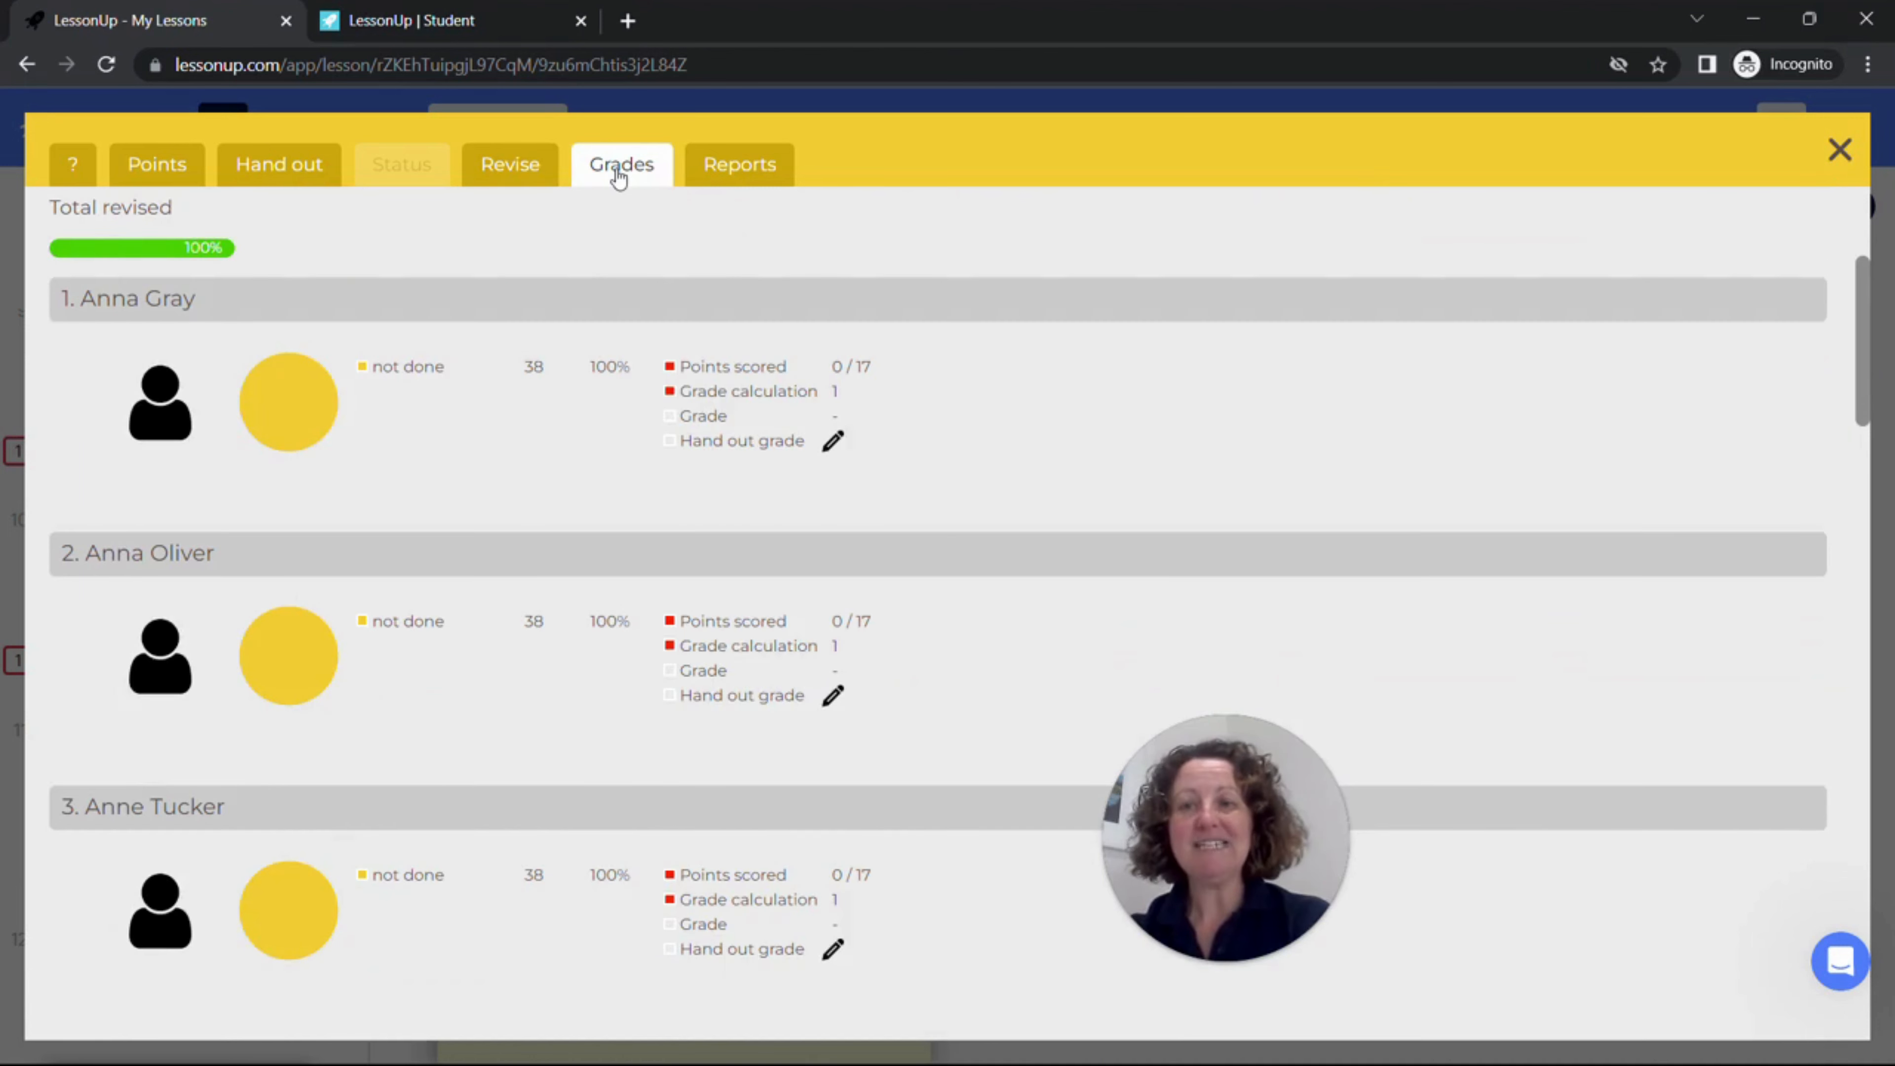
pyautogui.moveTo(1866, 374); pyautogui.dragTo(1869, 299)
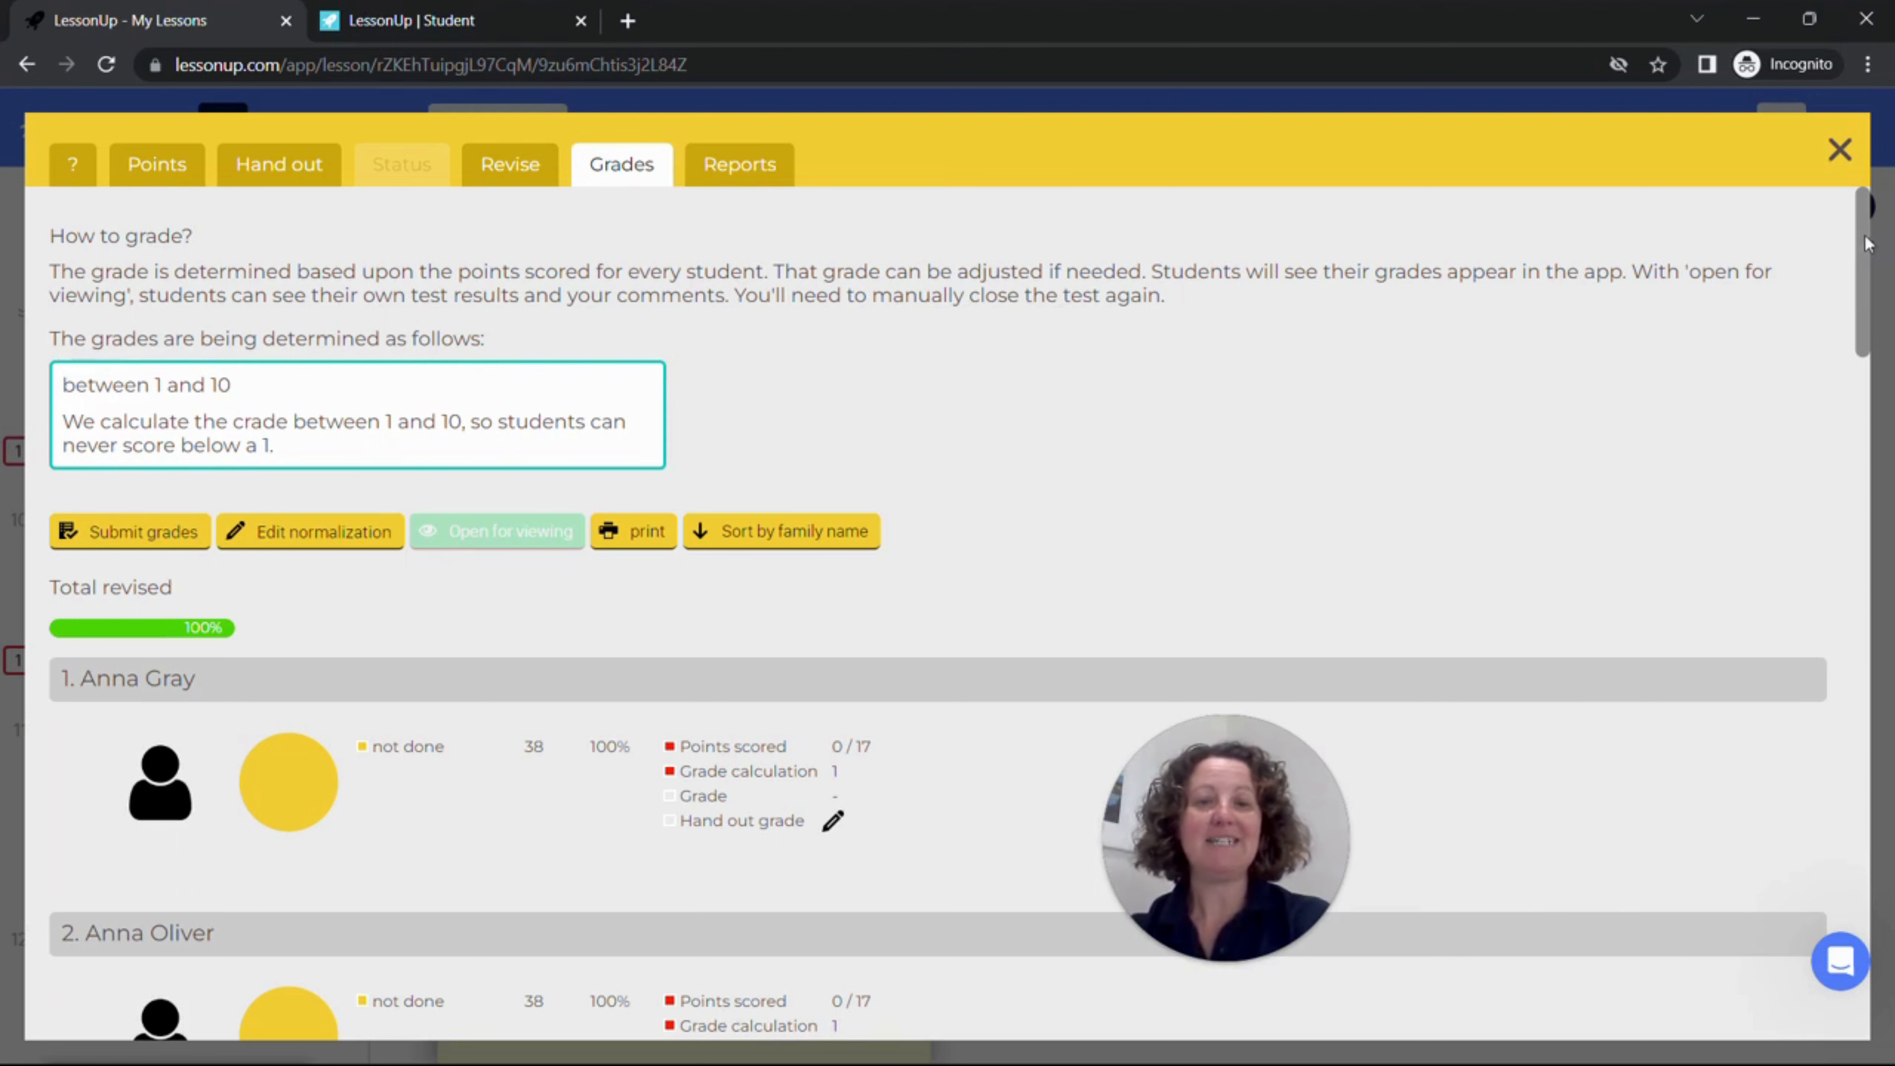
pyautogui.scroll(-3, 1443, 412)
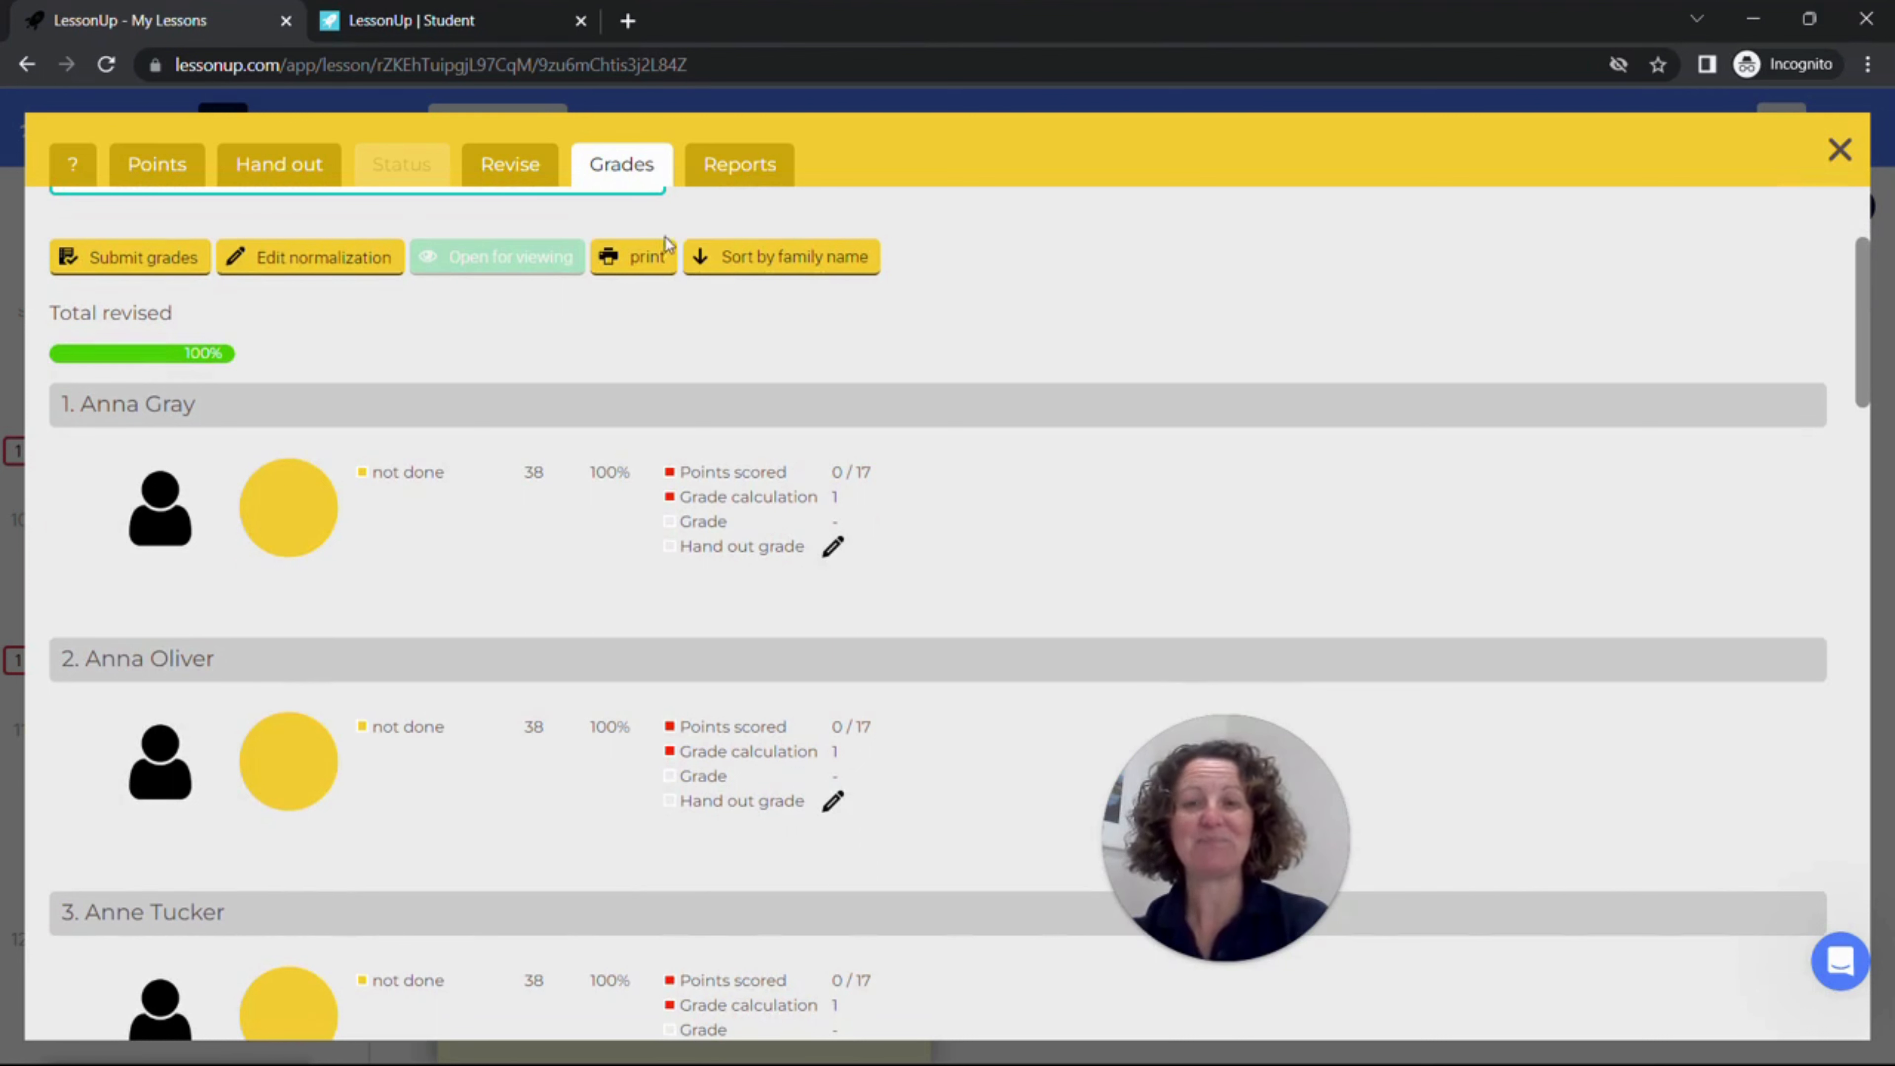
# Step: Examine the test reports by class, by lesson and by student
pyautogui.click(720, 182)
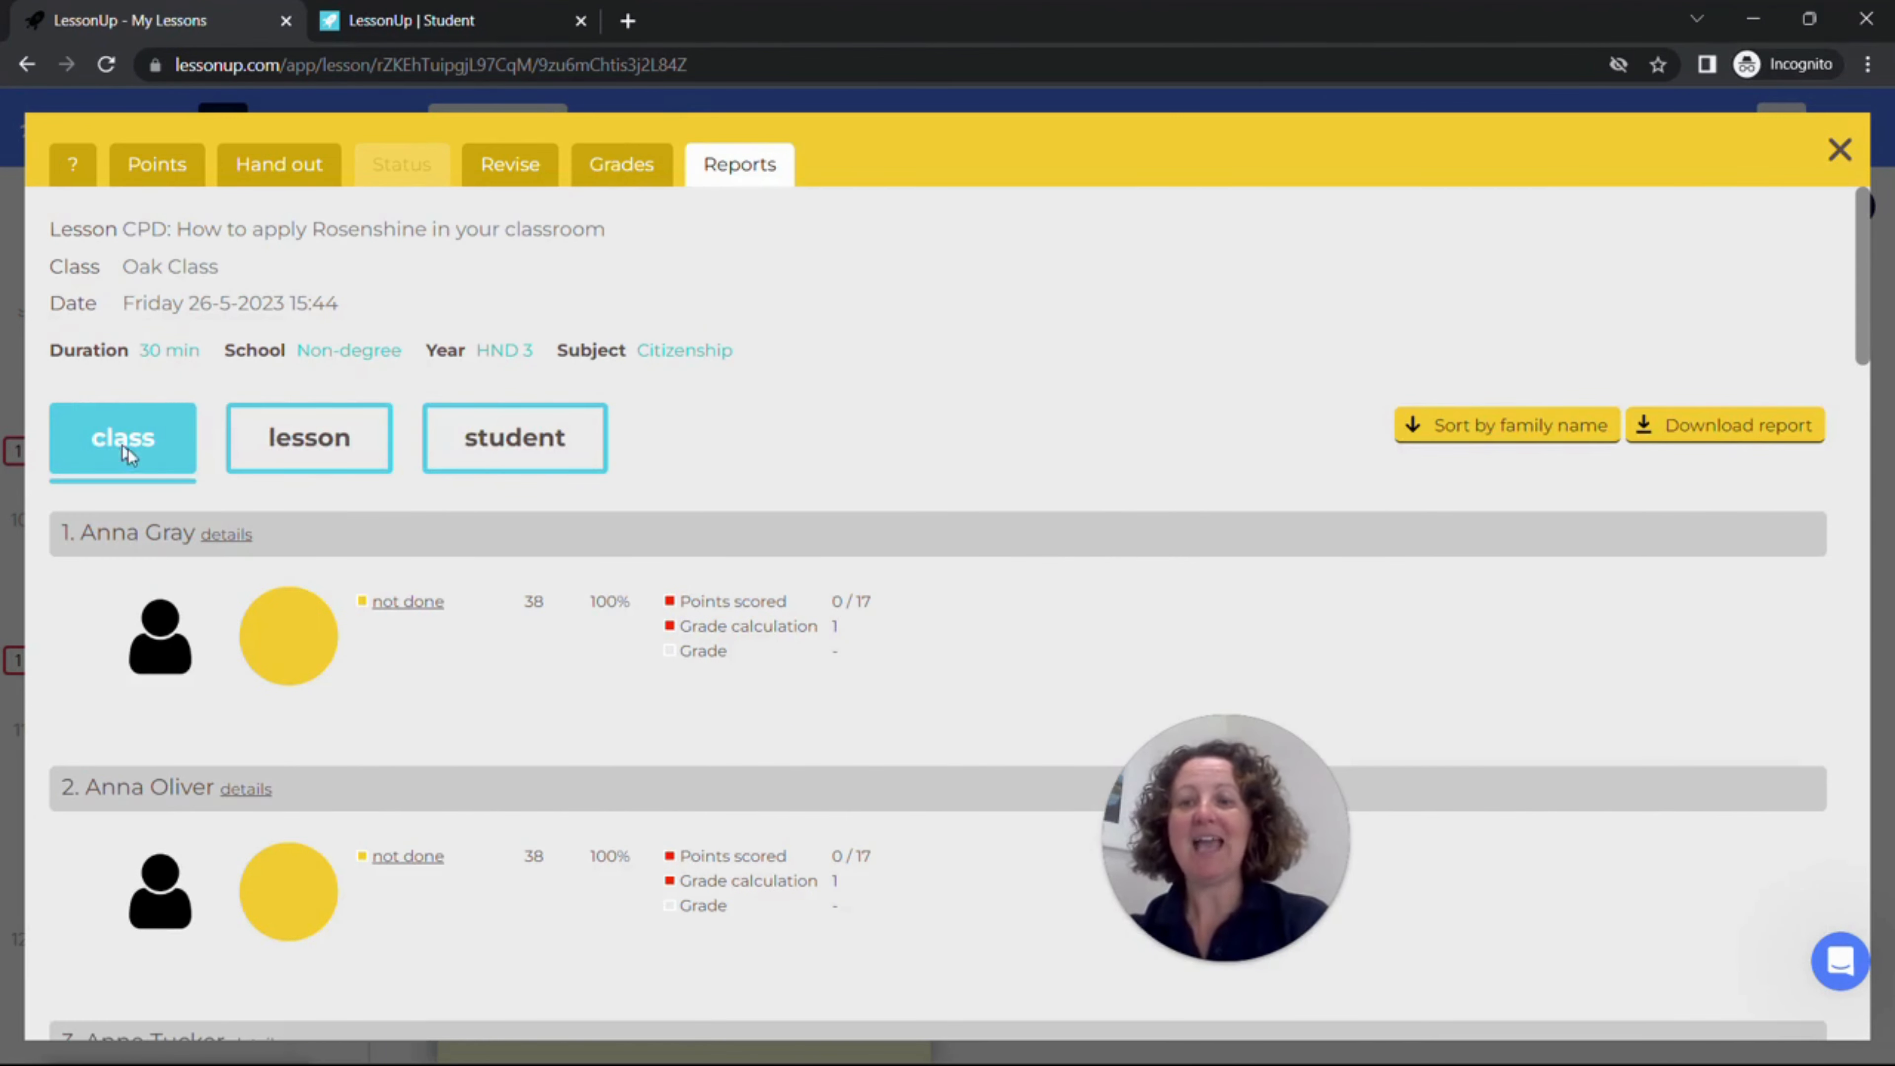
pyautogui.click(332, 440)
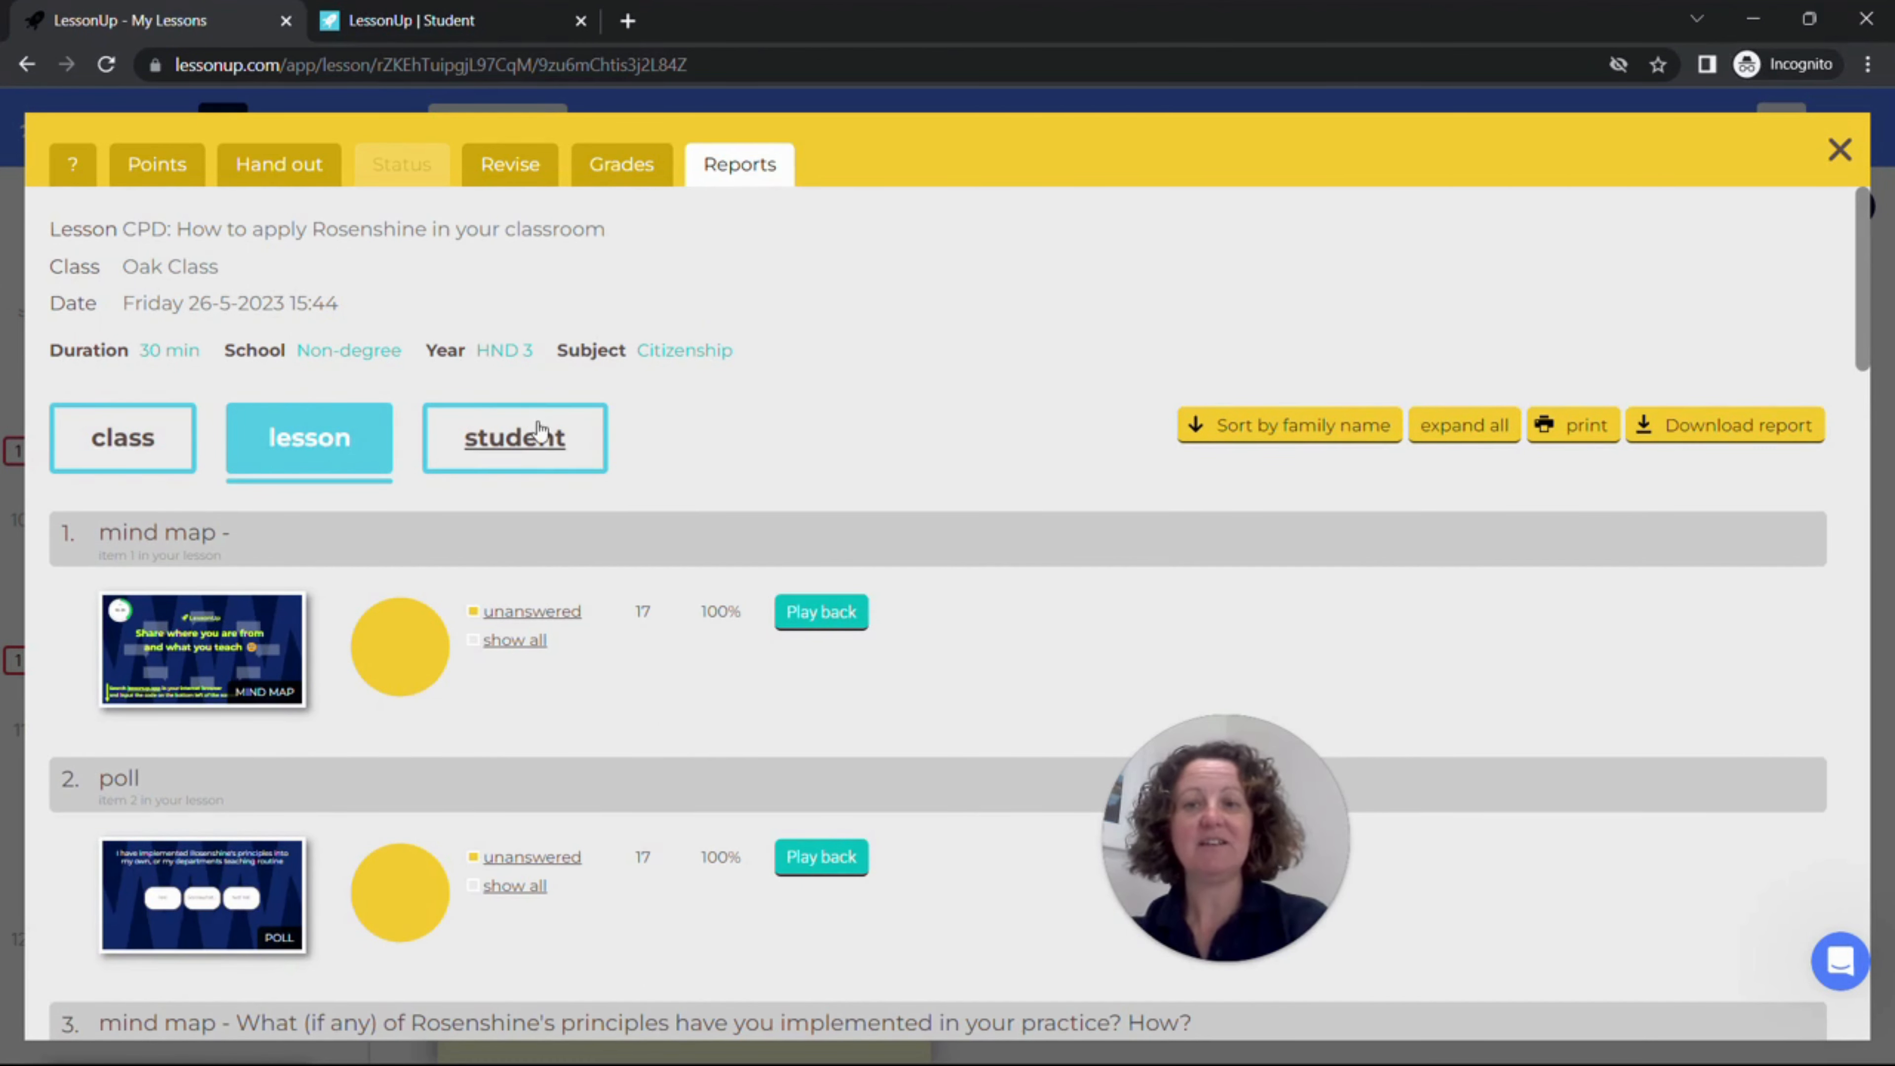
pyautogui.click(539, 446)
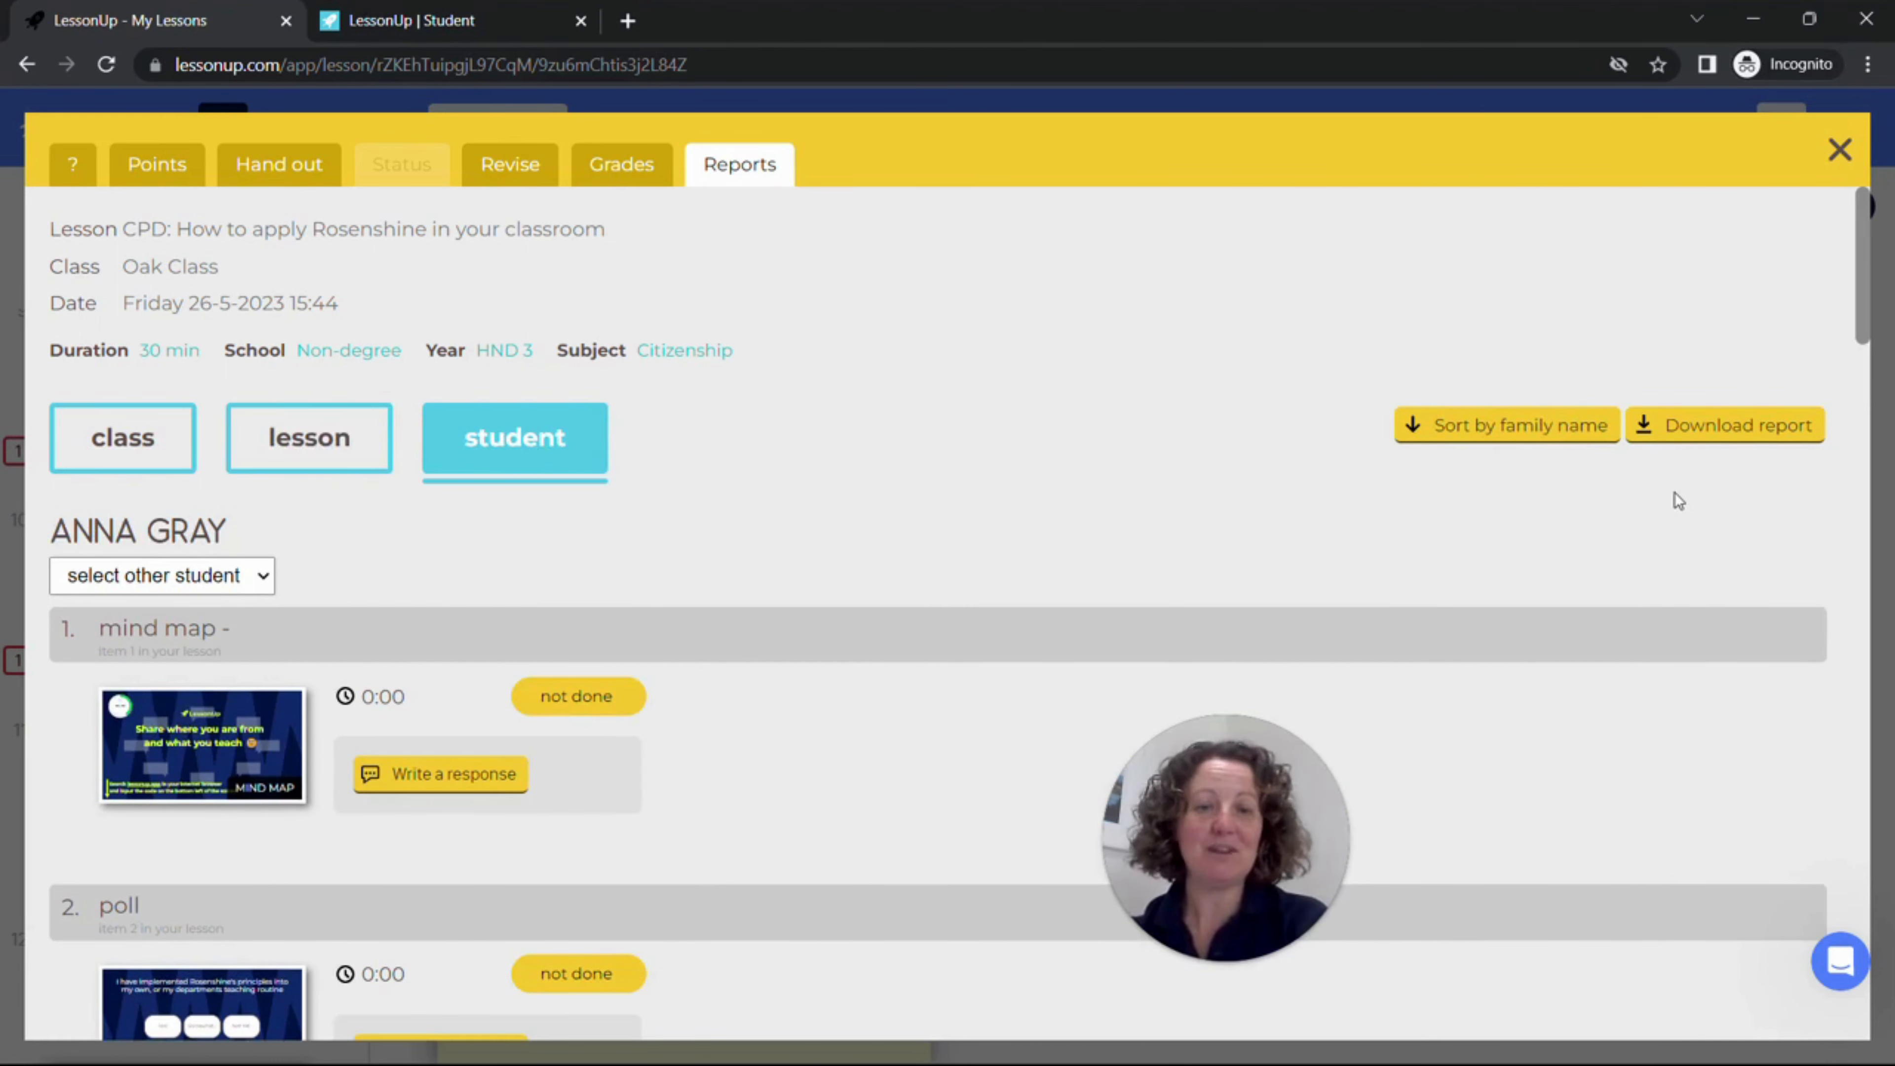
# Step: View the data selection options for downloading the report and close them without downloading
pyautogui.click(1698, 435)
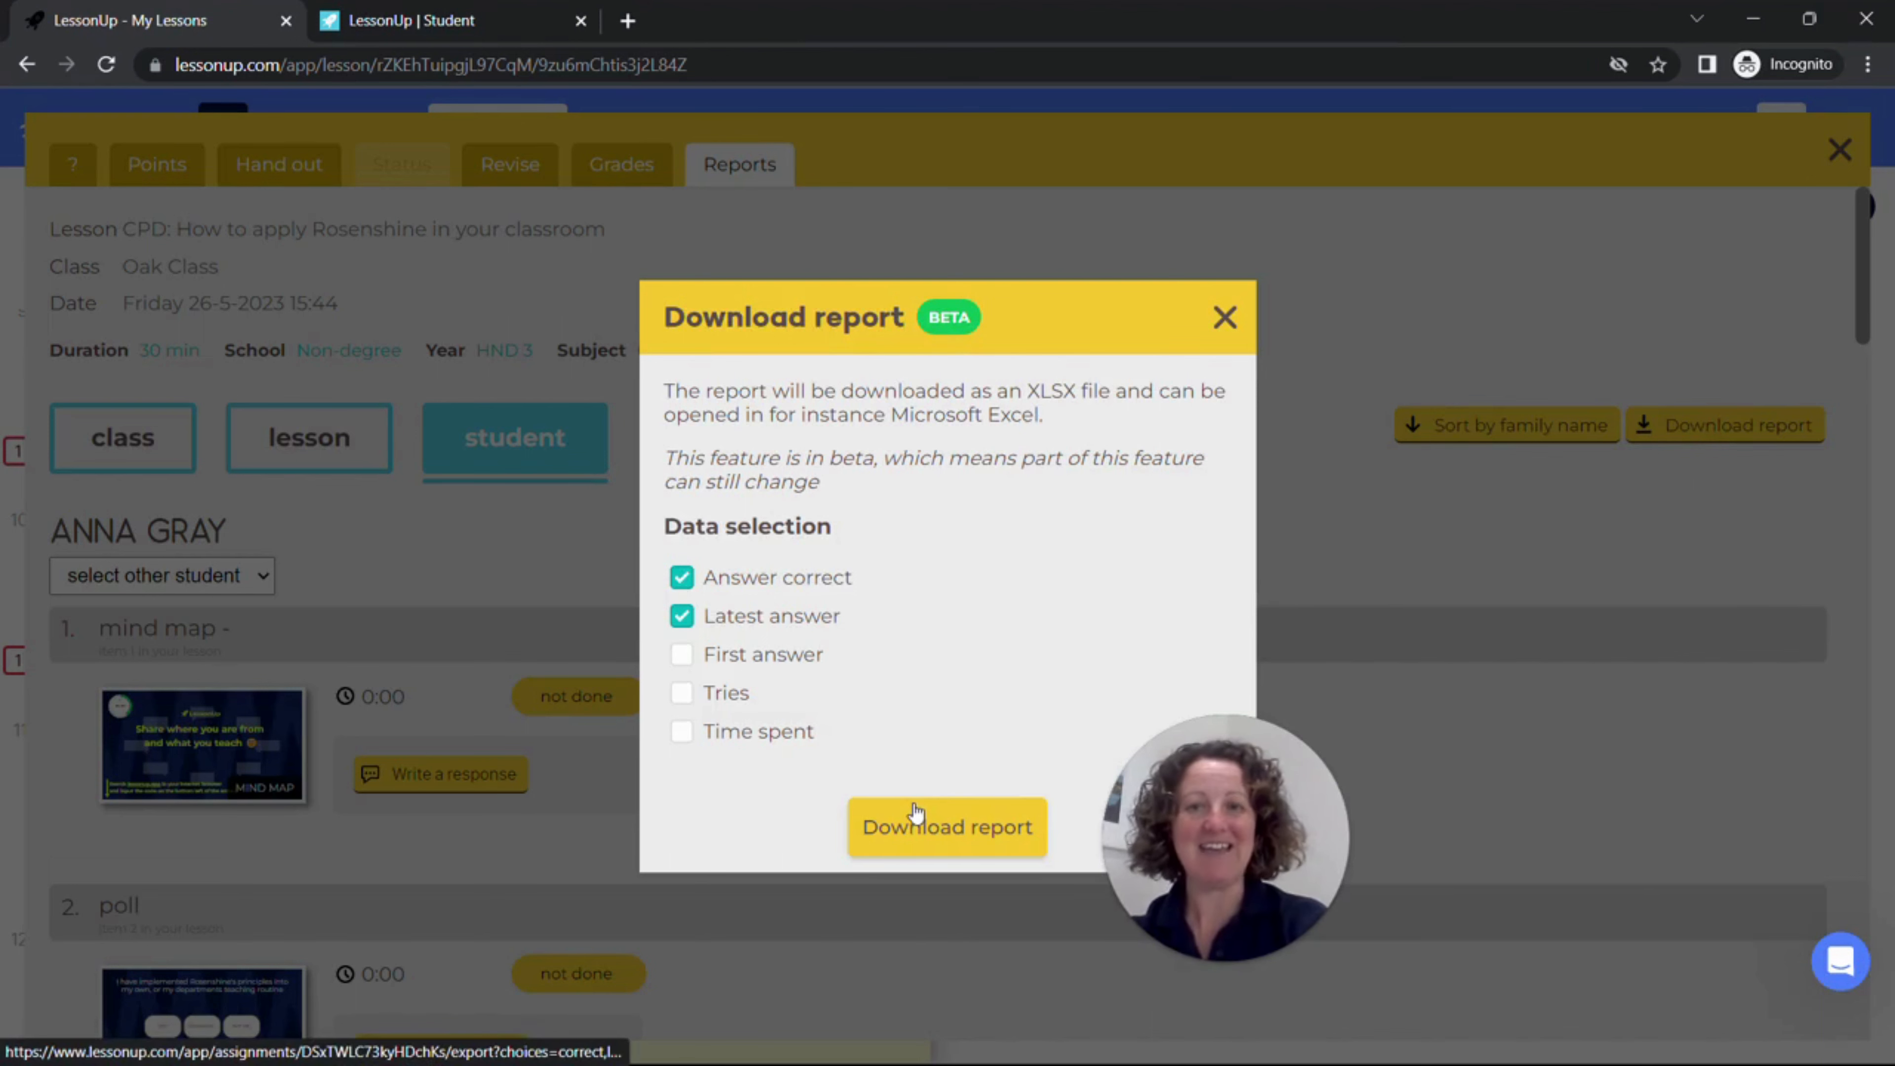
pyautogui.click(1223, 318)
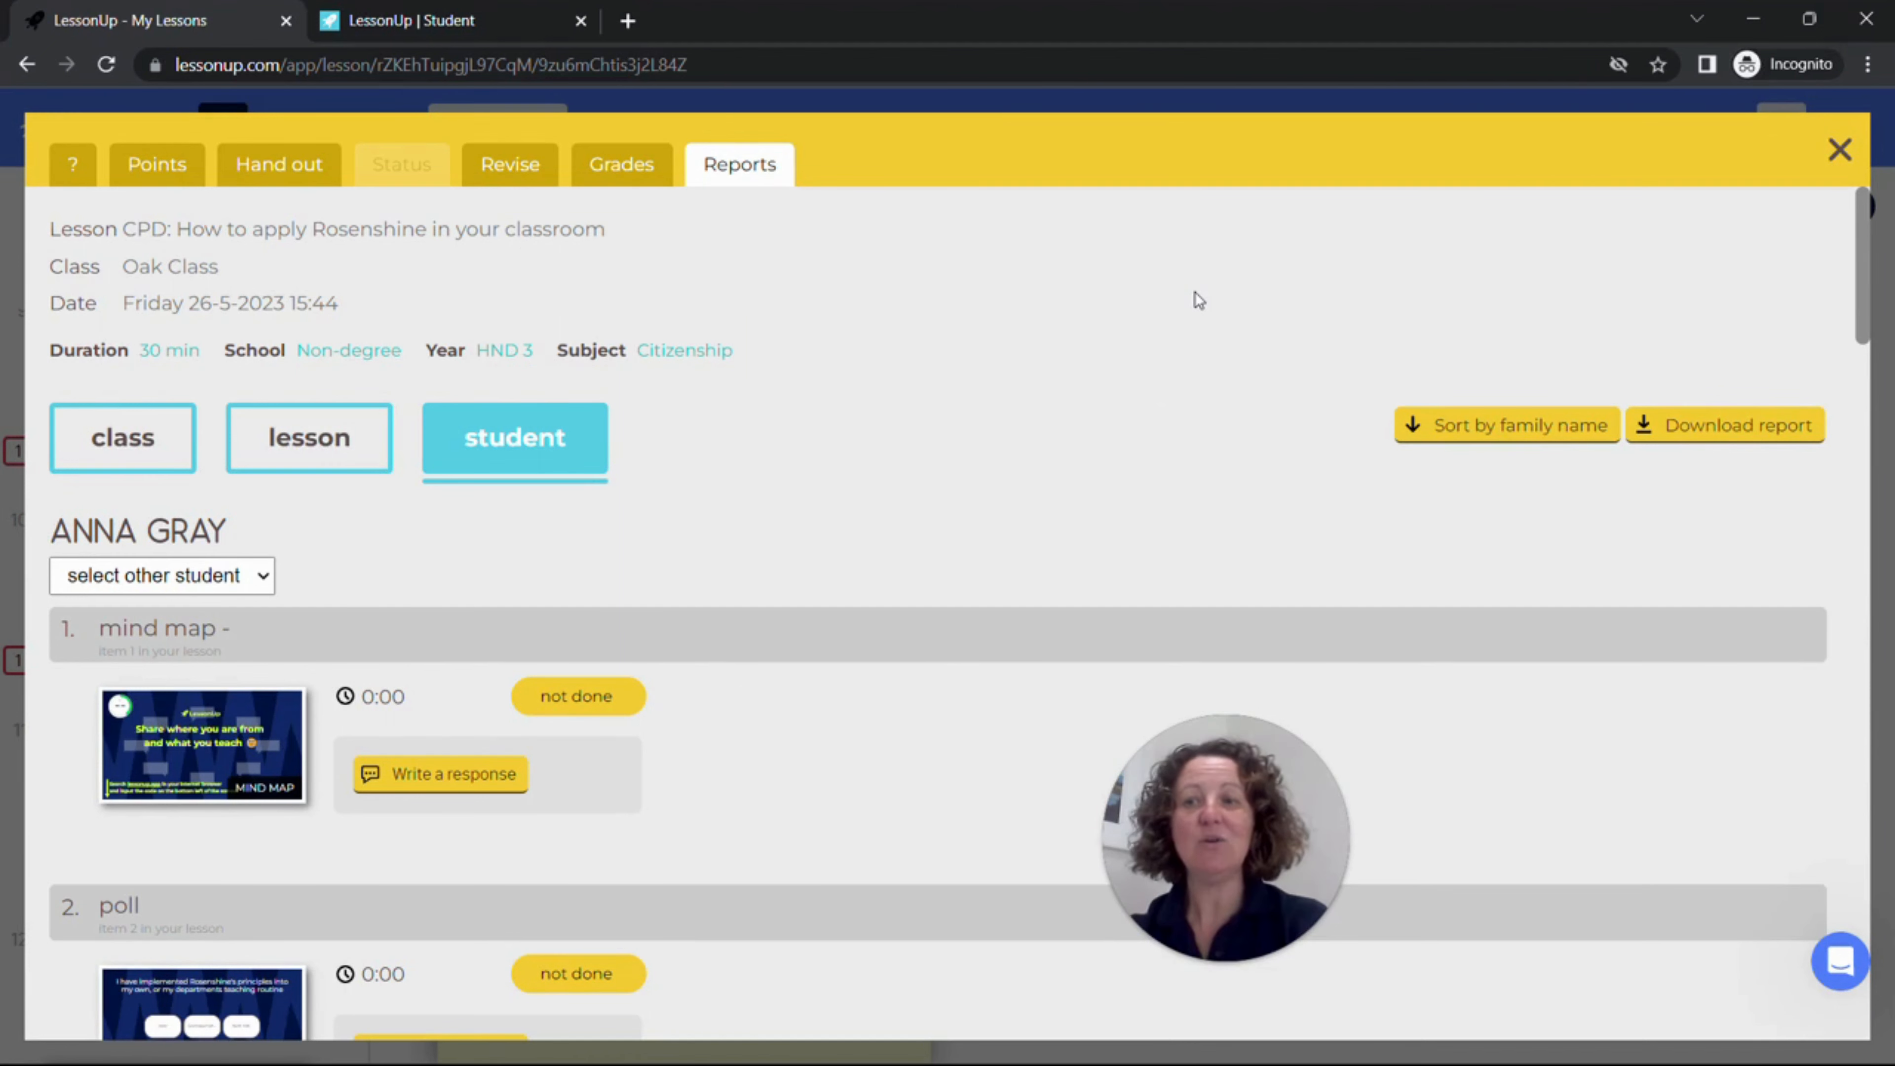
pyautogui.moveTo(1235, 825); pyautogui.dragTo(951, 920)
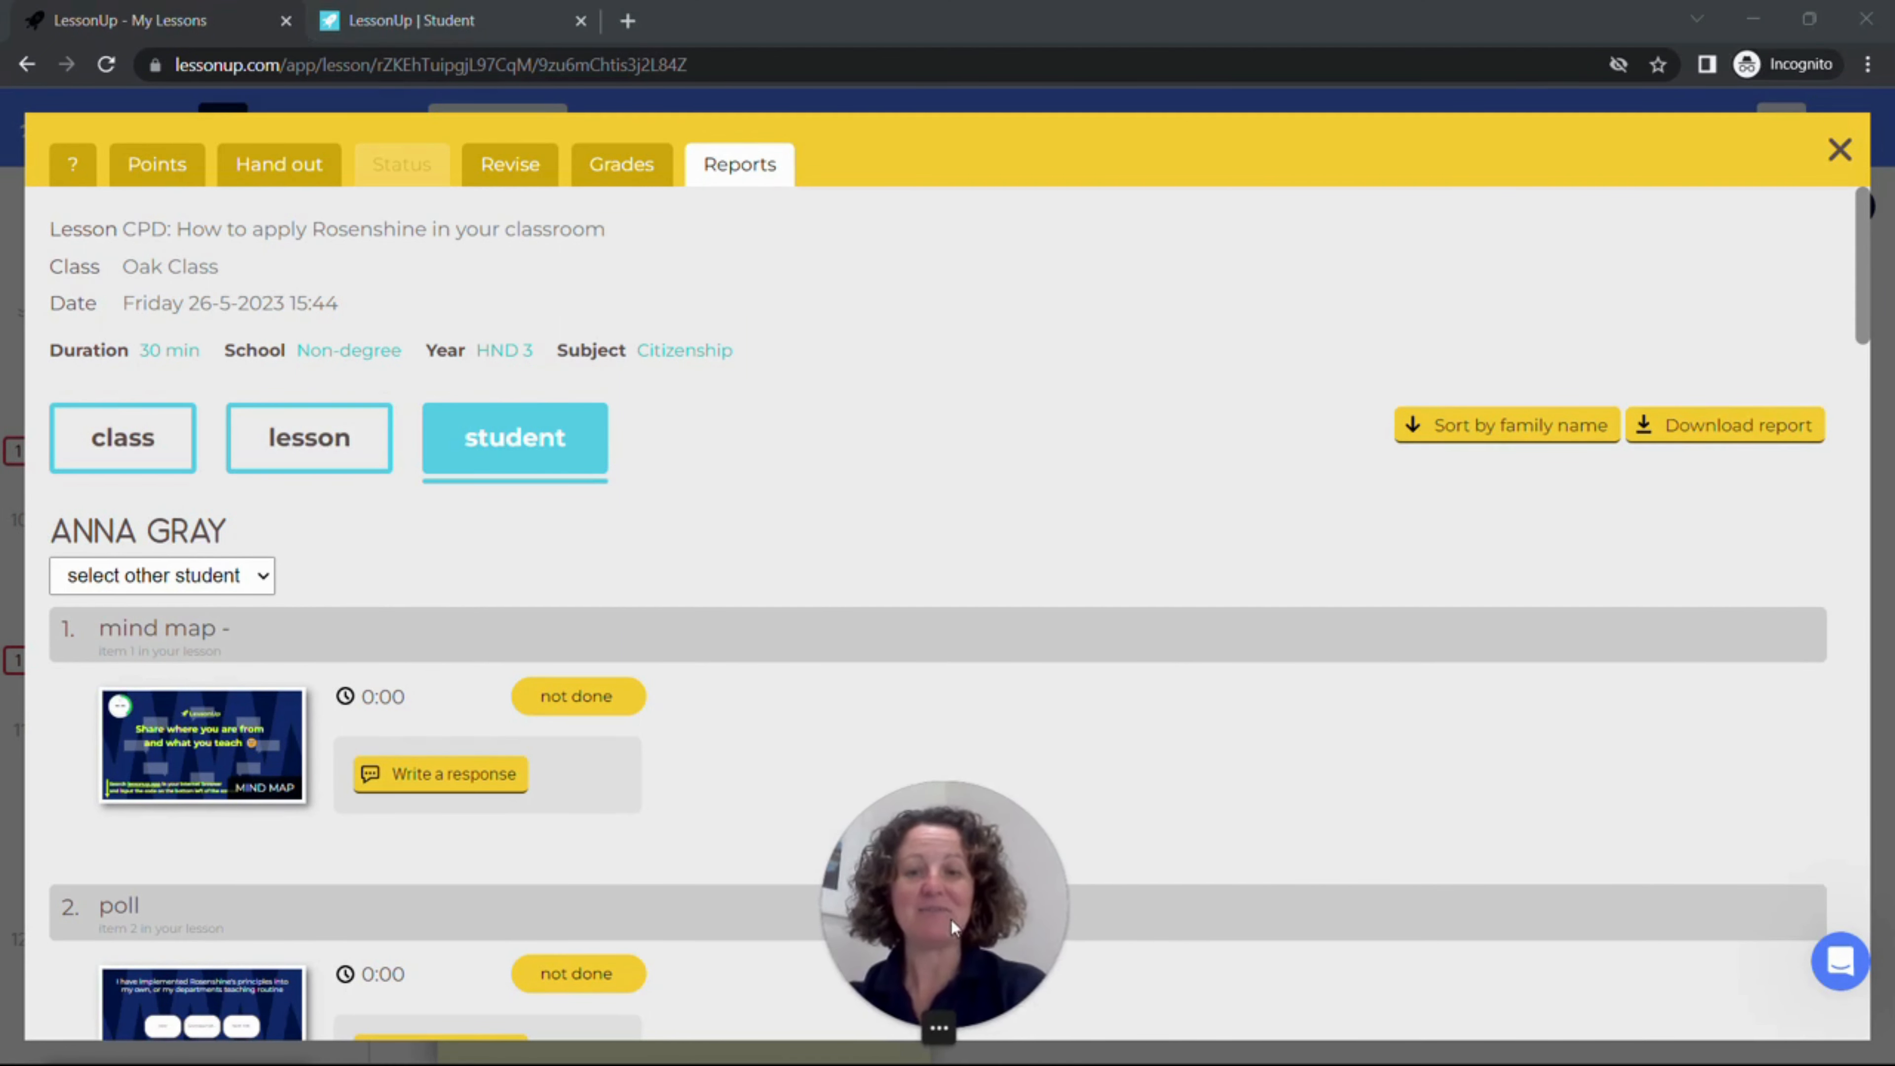